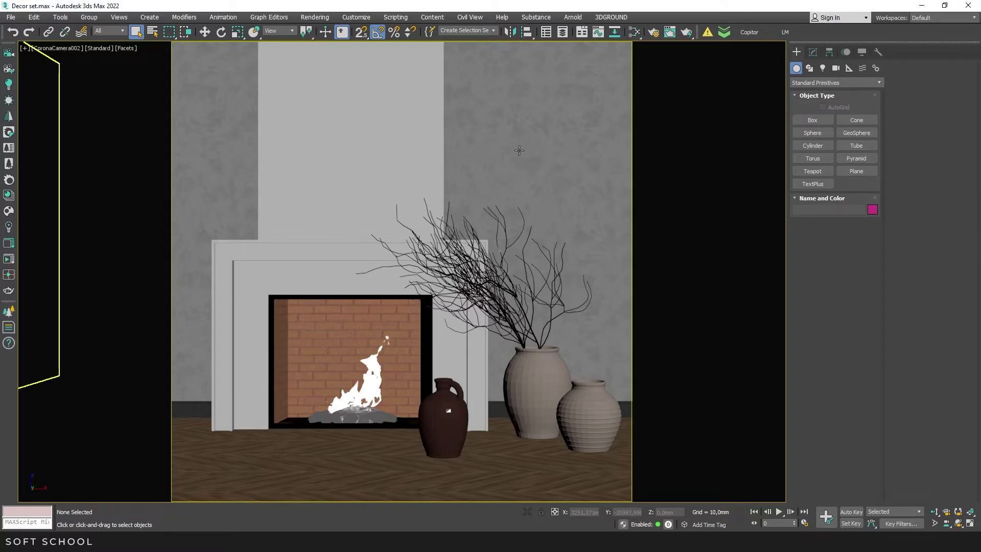
# Create a new toolbar named RB from the ColinScripts category in Customize User Interface.
pyautogui.click(364, 19)
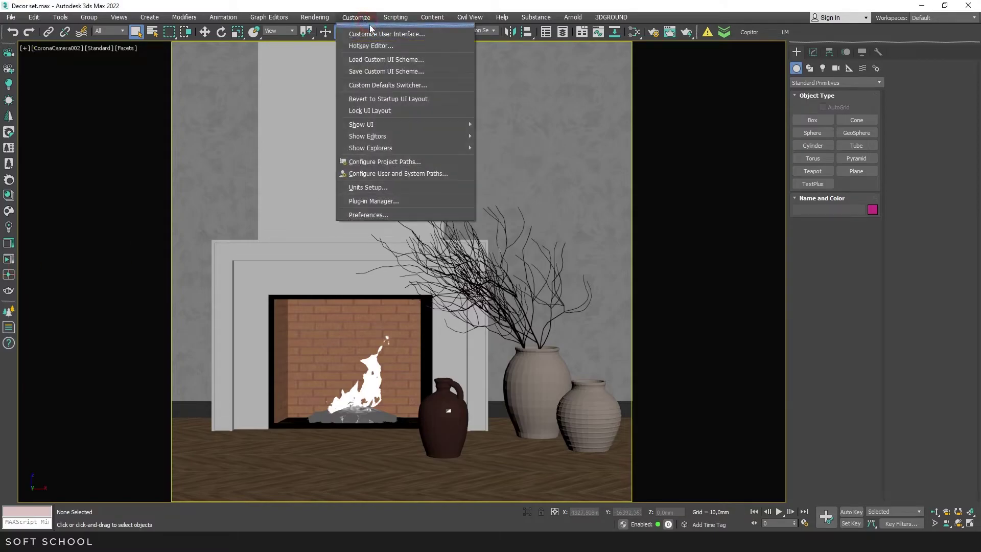
pyautogui.click(373, 32)
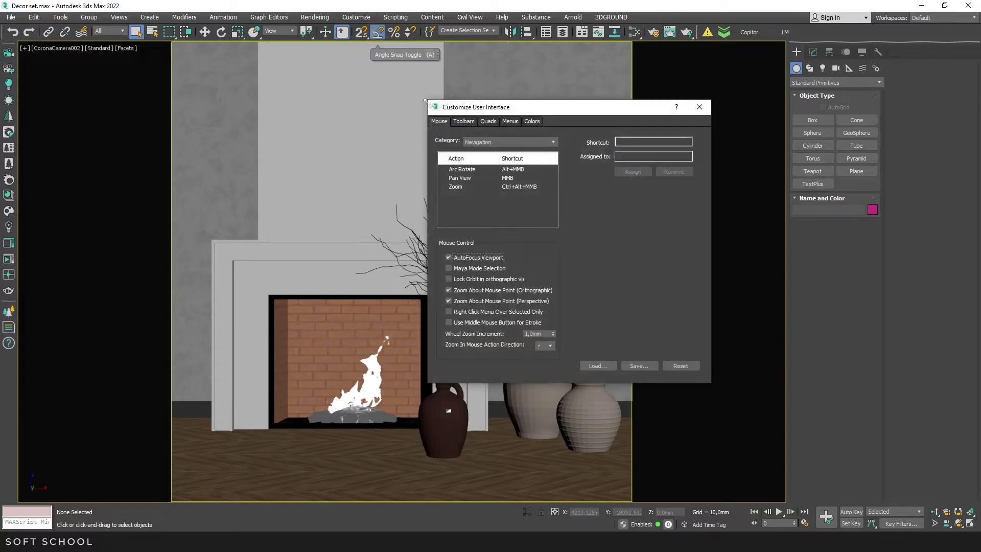
pyautogui.click(461, 123)
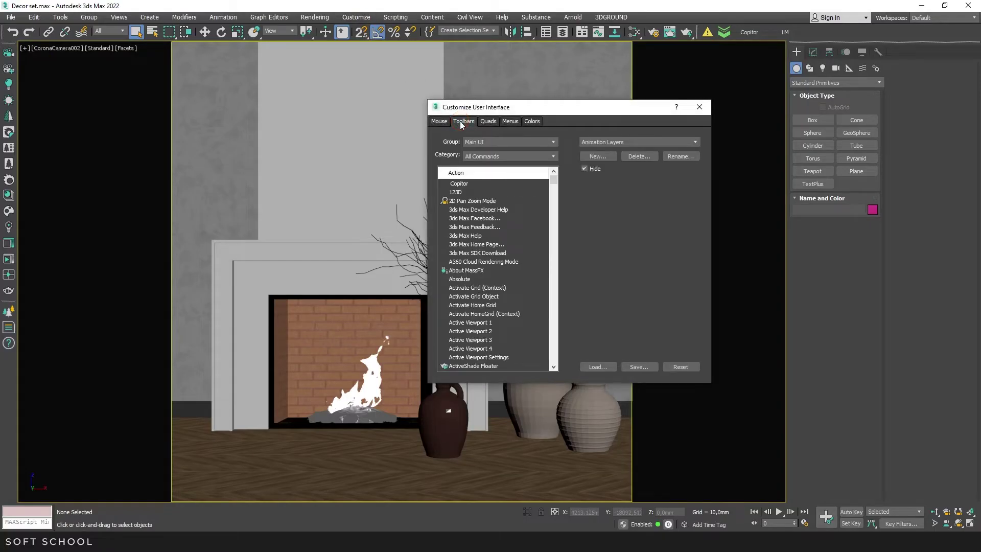
pyautogui.click(484, 156)
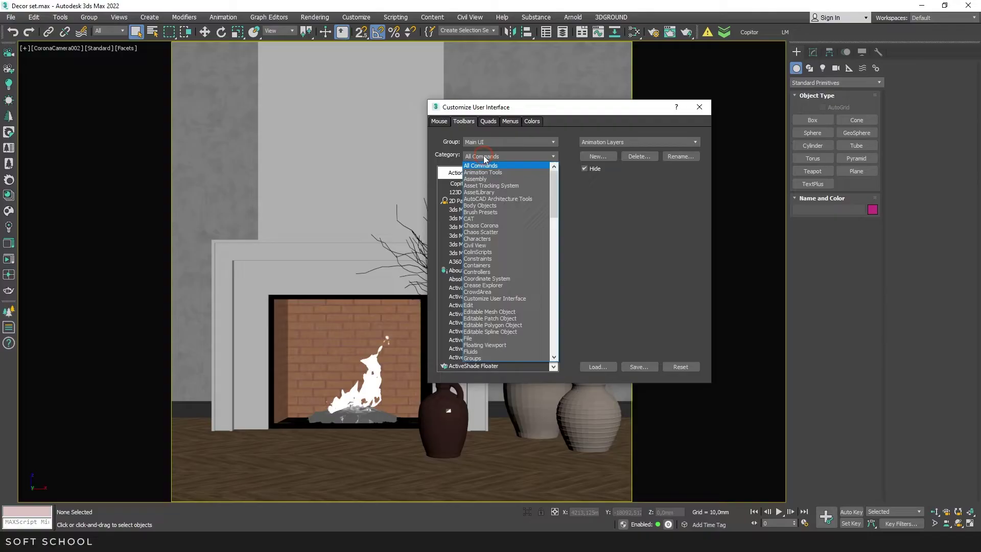
pyautogui.click(483, 252)
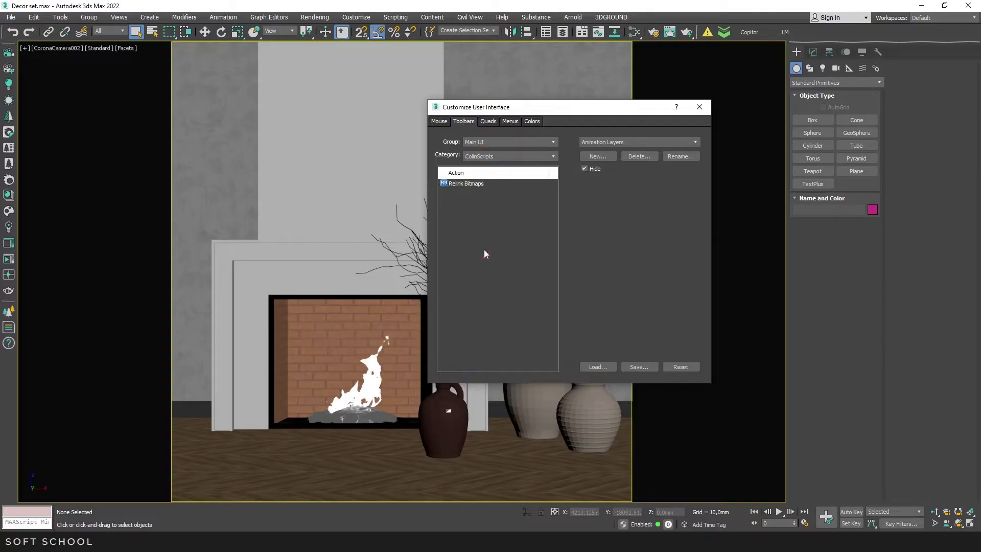
pyautogui.click(597, 156)
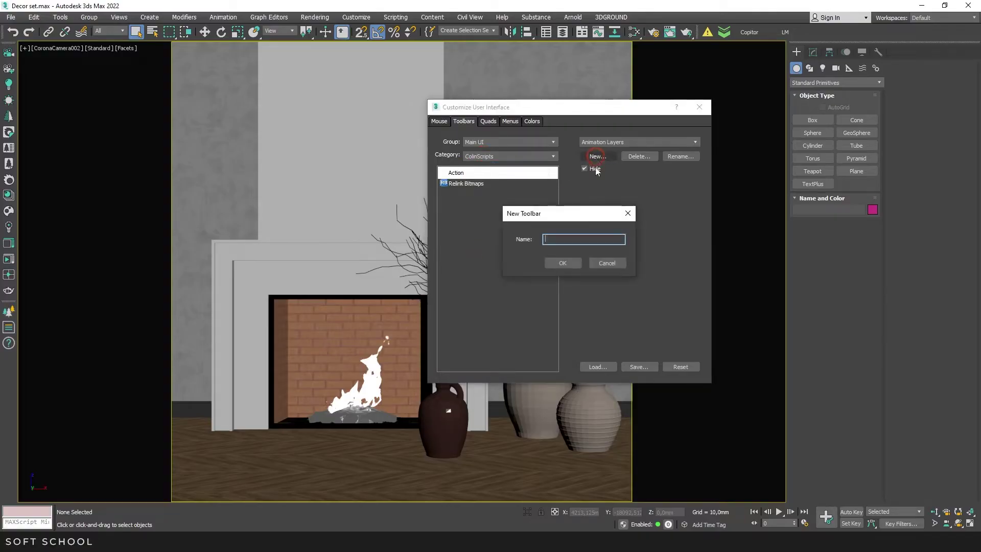
pyautogui.write('RB')
pyautogui.click(563, 261)
# Put the Relink Bitmaps script on the RB toolbar as a button and close customization.
pyautogui.moveTo(447, 182); pyautogui.dragTo(11, 358)
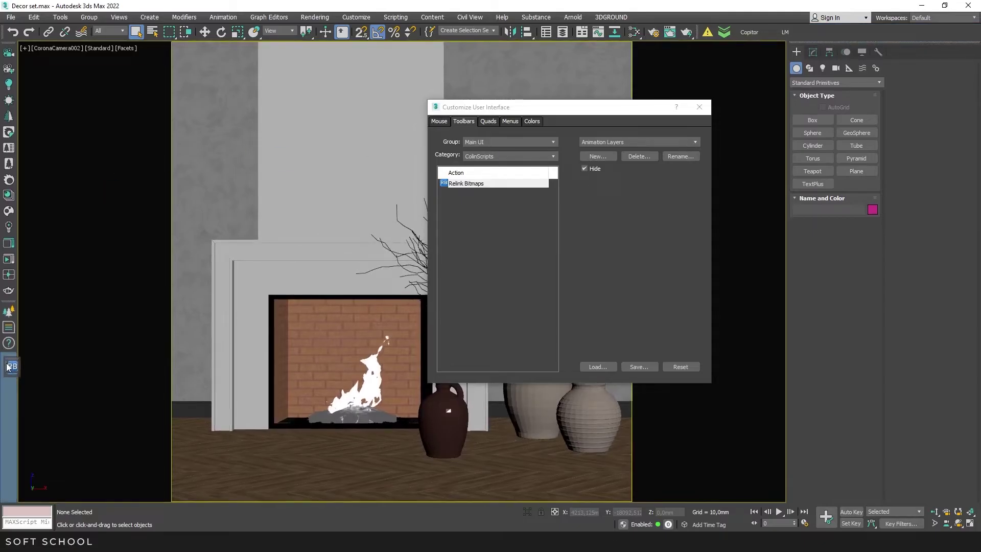
pyautogui.click(640, 141)
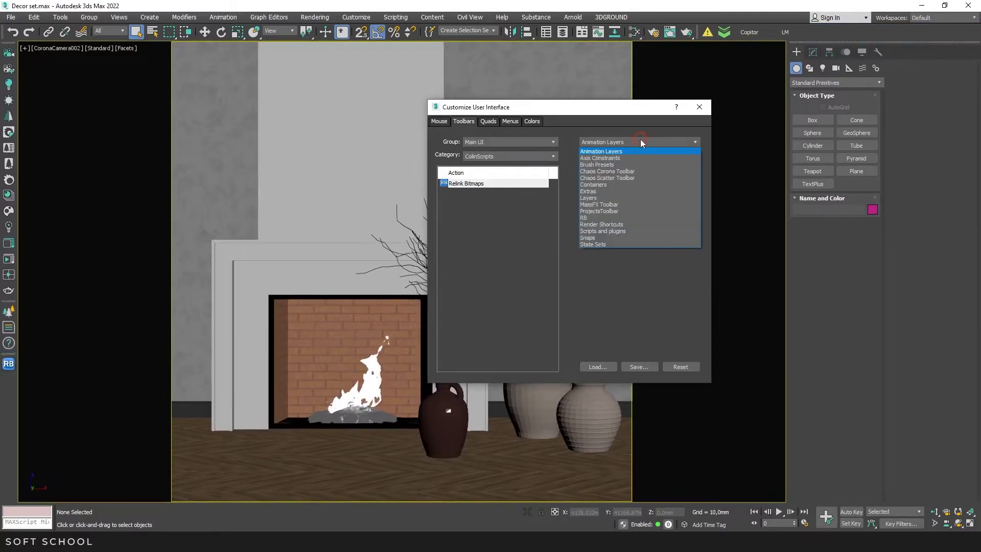
pyautogui.click(601, 218)
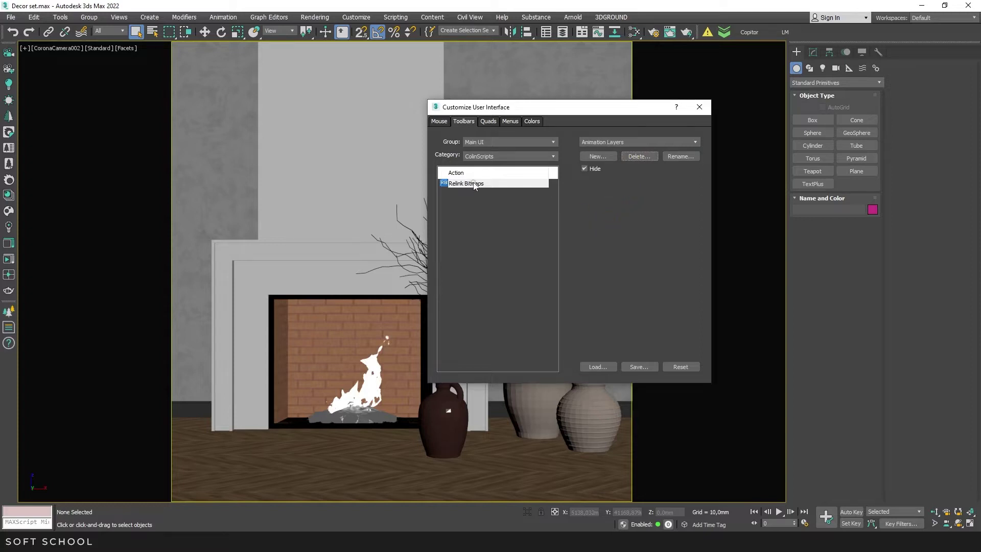
pyautogui.moveTo(473, 184); pyautogui.dragTo(739, 33)
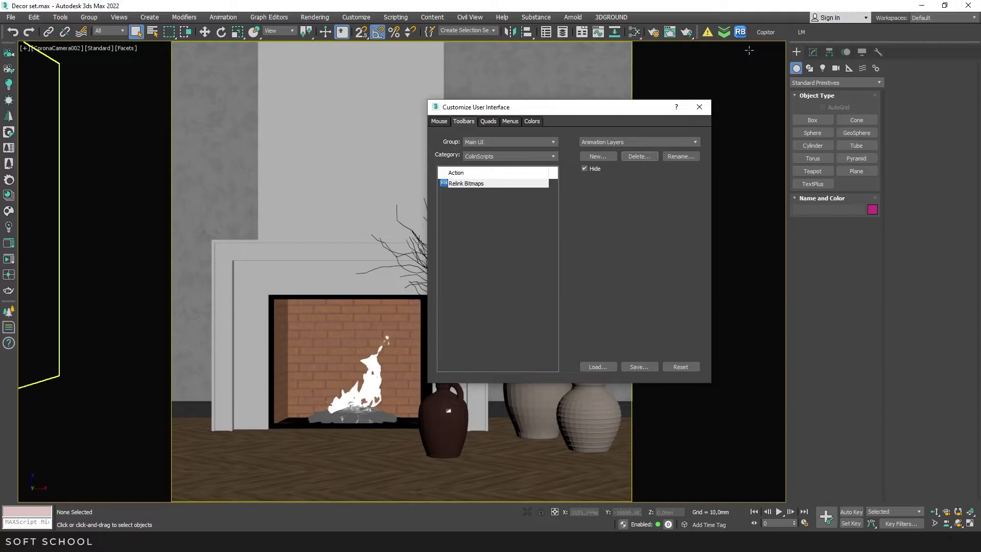
pyautogui.click(699, 106)
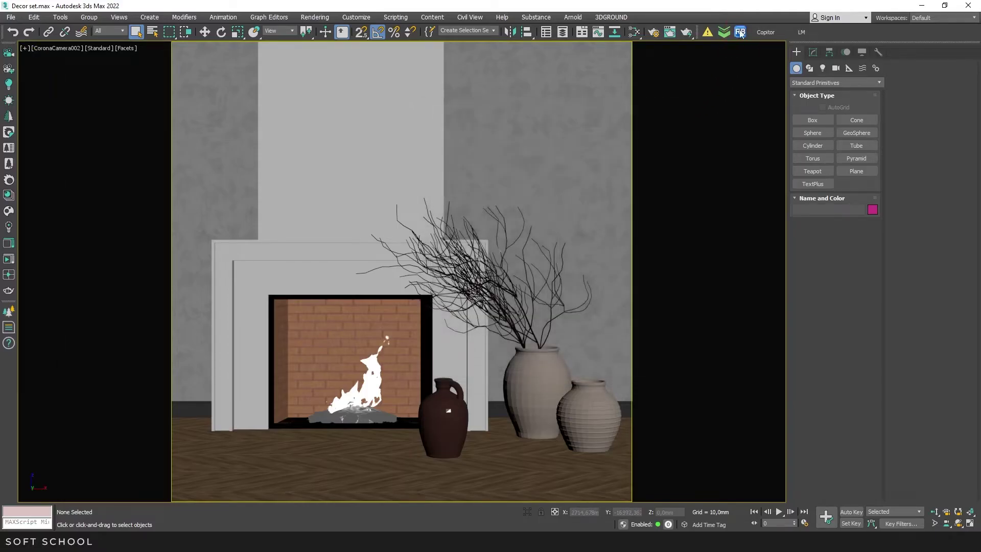
# Launch Relink Bitmaps from the RB button and move its windows up and left.
pyautogui.click(740, 32)
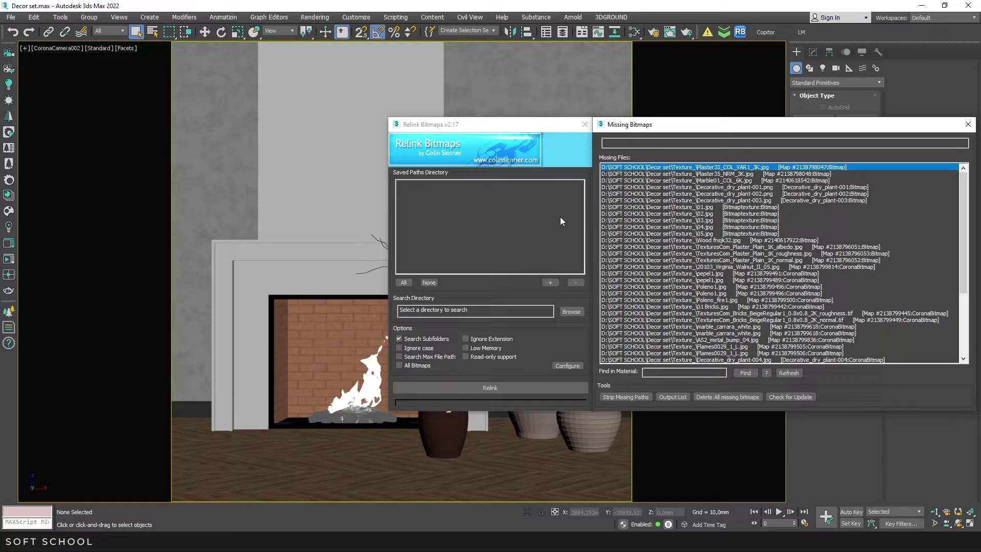
pyautogui.click(534, 125)
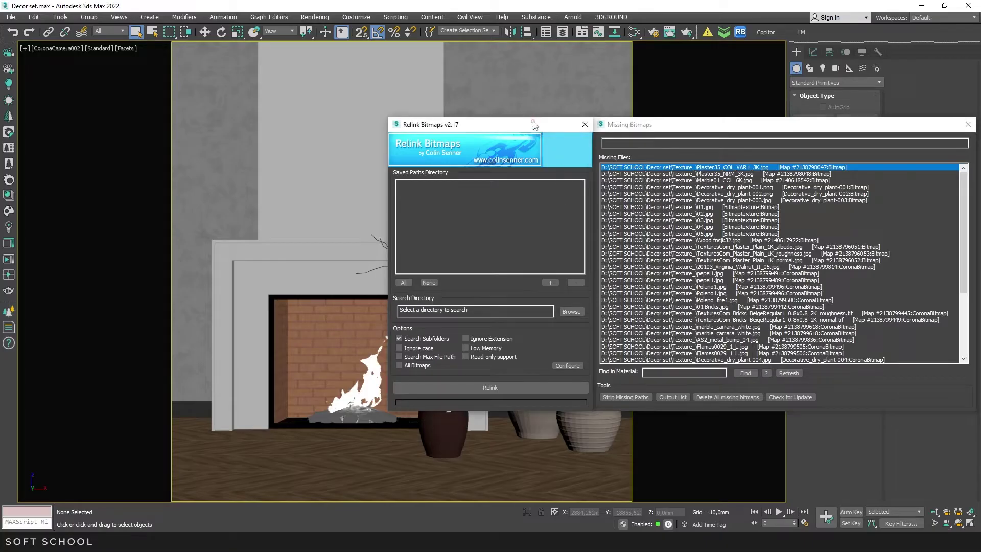
pyautogui.moveTo(534, 125); pyautogui.dragTo(408, 62)
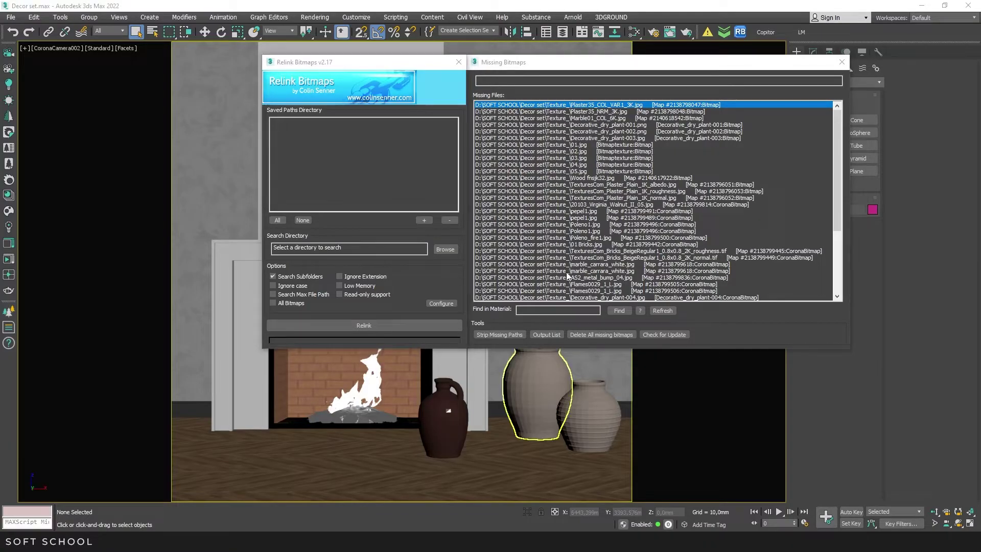
# Set the search folder to D:\SOFT SCHOOL\Decor set and relink all missing bitmaps.
pyautogui.click(445, 250)
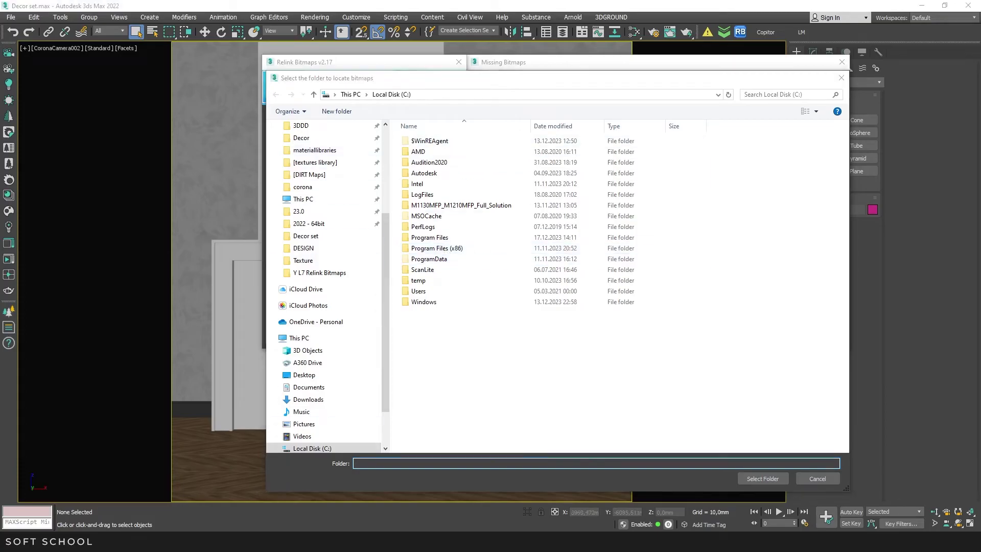
pyautogui.hotkey('alt', 'Tab')
pyautogui.click(355, 145)
pyautogui.hotkey('ctrl', 'c')
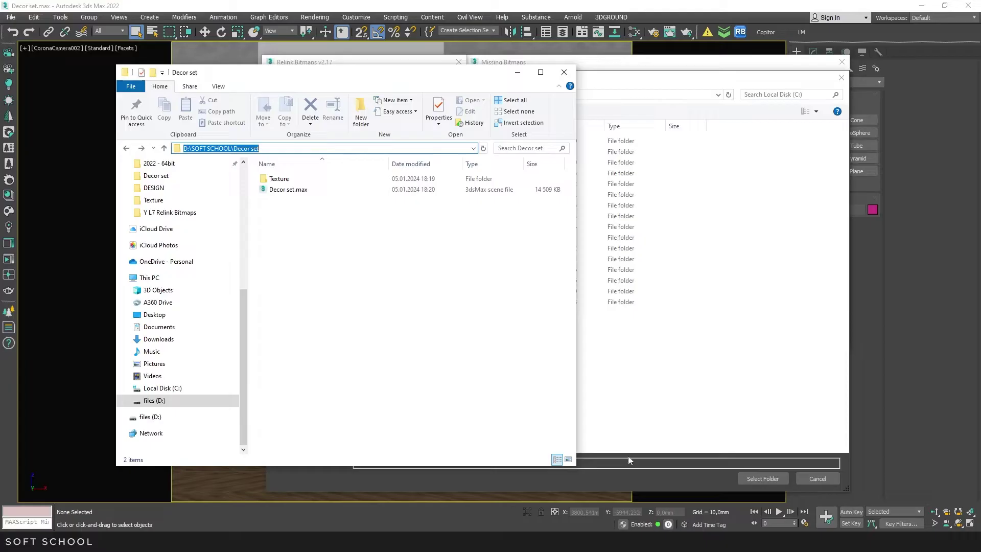
pyautogui.click(625, 461)
pyautogui.hotkey('ctrl', 'v')
pyautogui.press('Return')
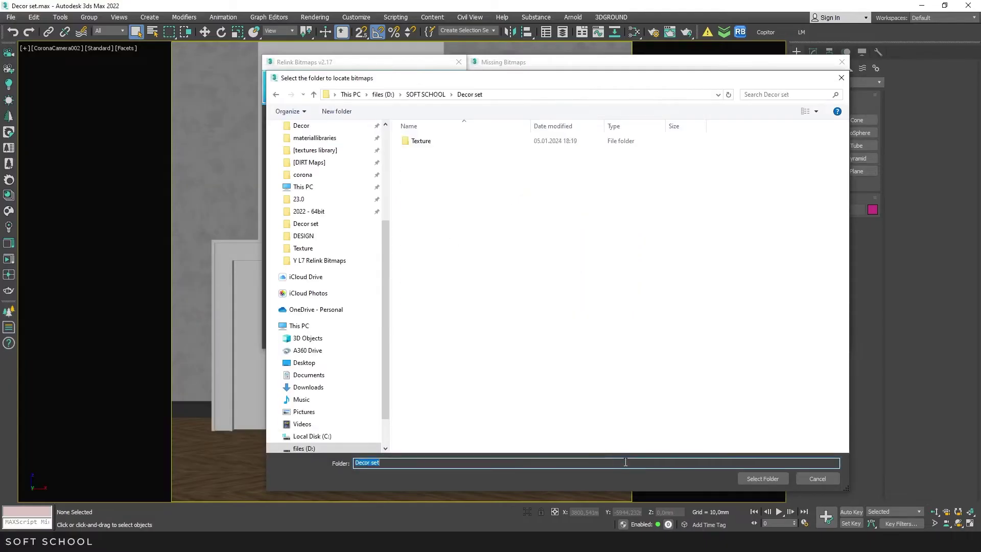
pyautogui.press('Return')
pyautogui.click(389, 325)
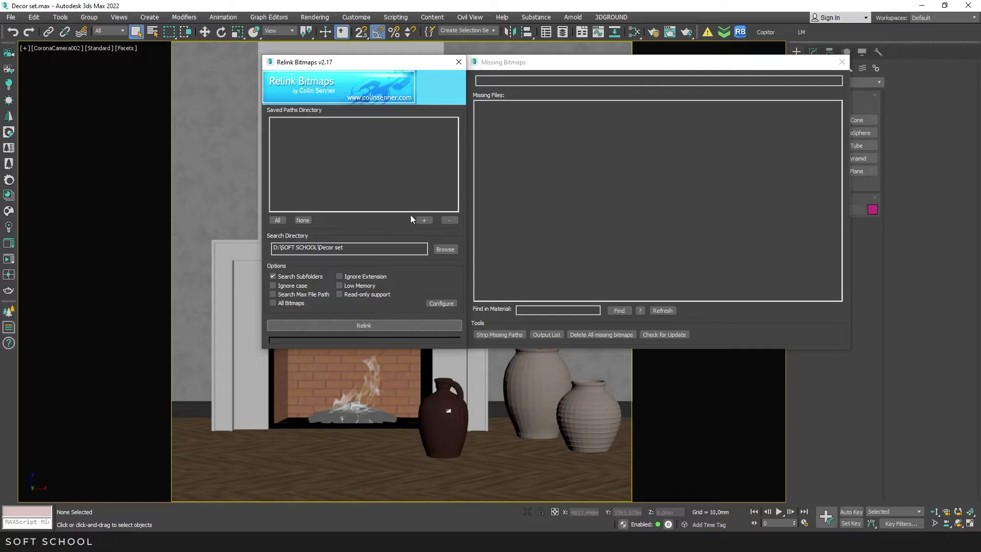
# Save D:\SOFT SCHOOL\Decor set as a search path and select it.
pyautogui.click(424, 220)
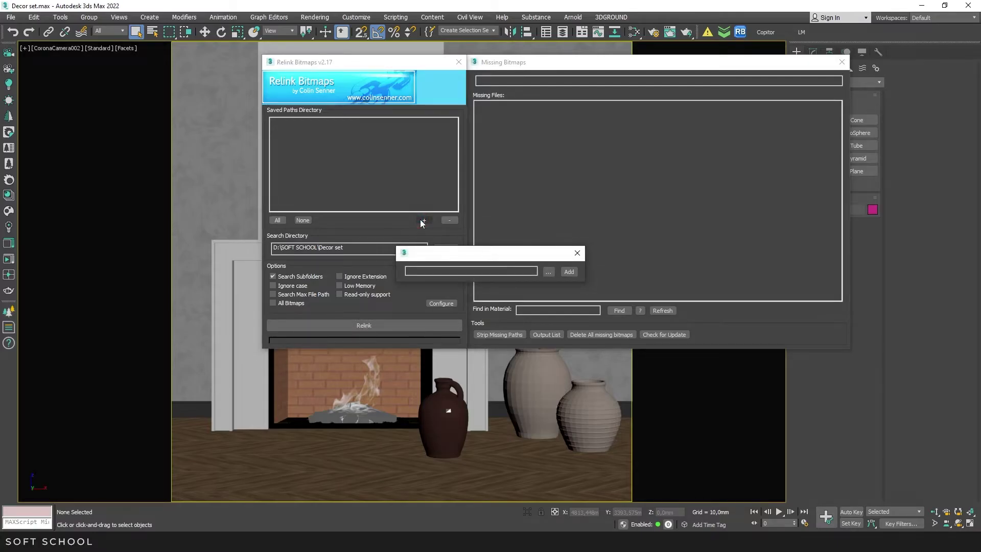
pyautogui.click(548, 271)
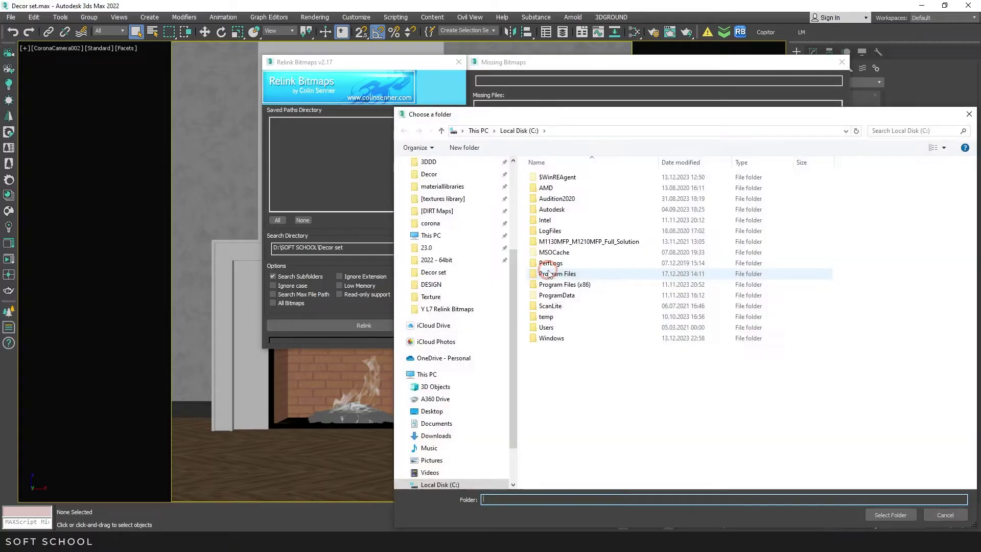
pyautogui.press('Return')
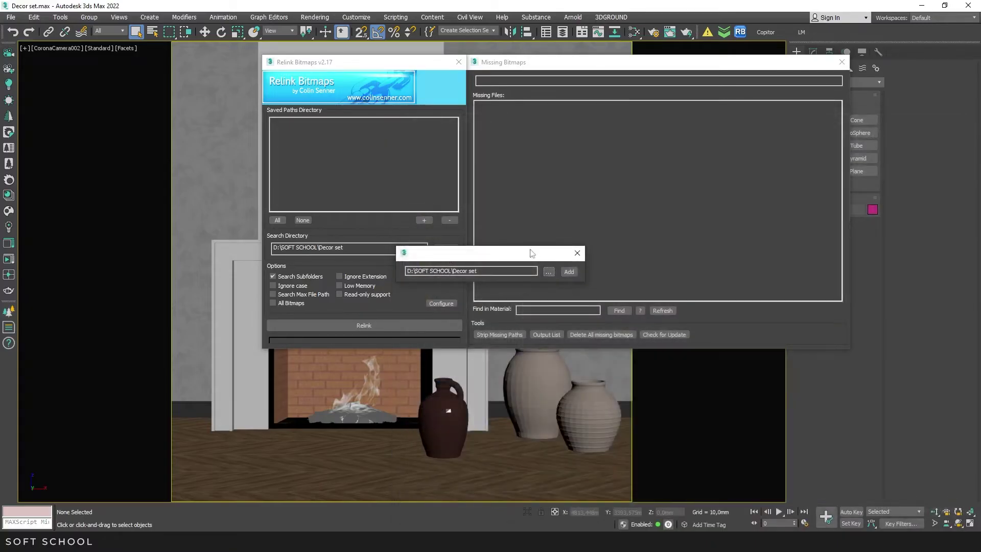
pyautogui.click(568, 272)
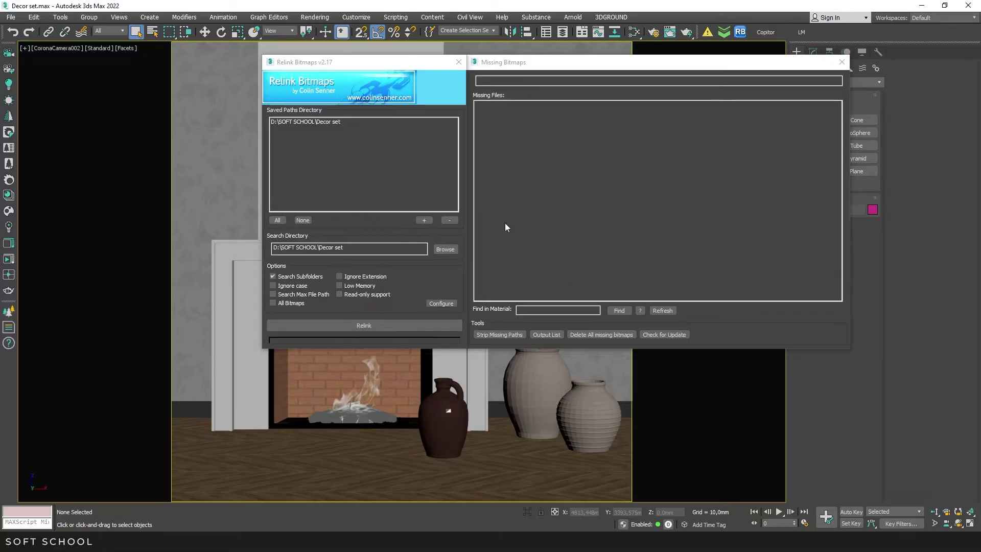
pyautogui.click(335, 120)
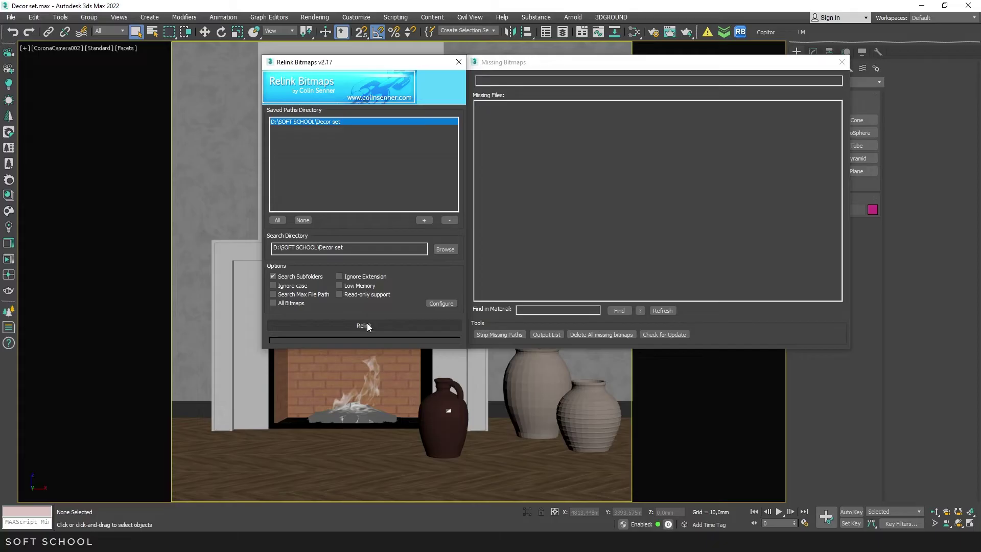
# Add D:\3D PROJECTS as a second saved path, then select and deselect all paths.
pyautogui.click(424, 220)
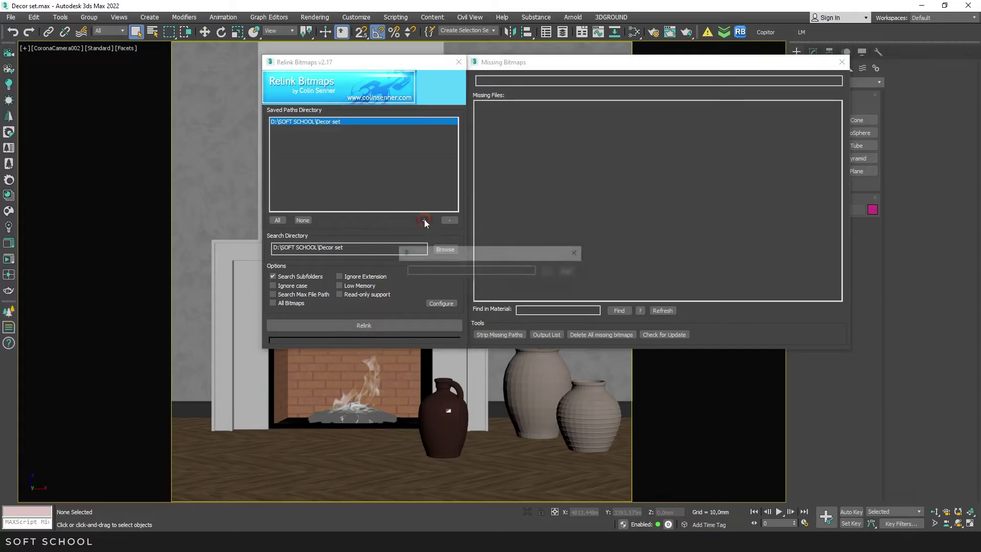
pyautogui.click(548, 271)
pyautogui.scroll(2, 451, 214)
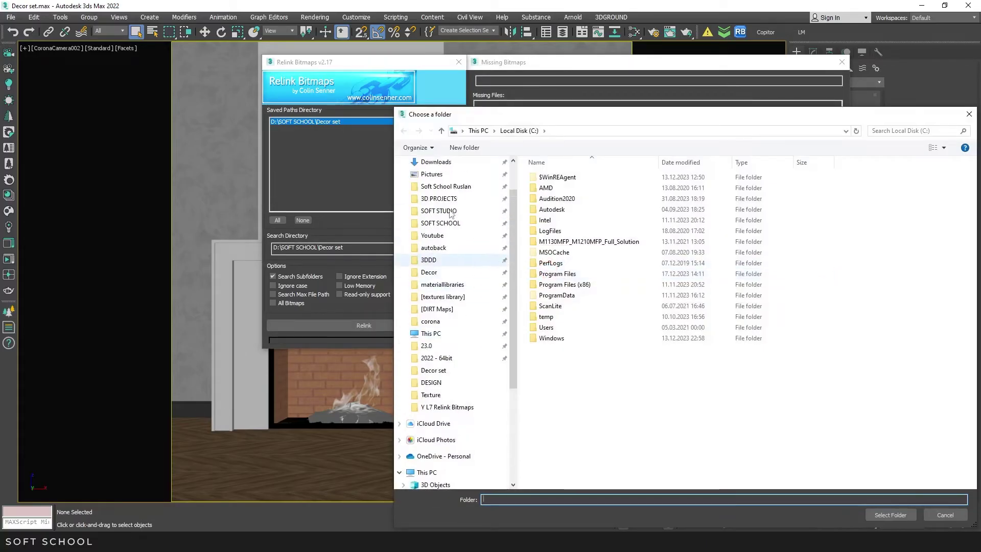
pyautogui.click(438, 199)
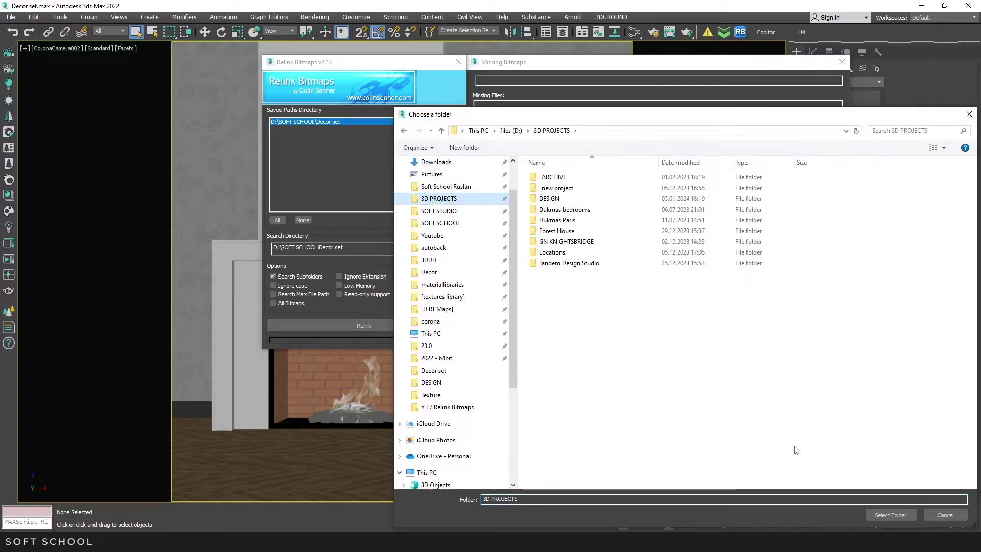
pyautogui.click(886, 513)
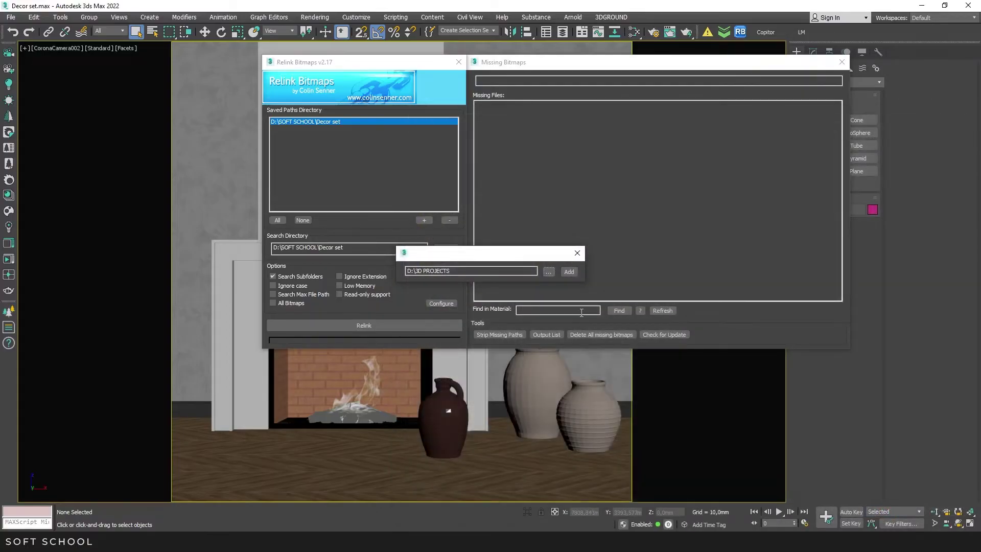
pyautogui.click(567, 271)
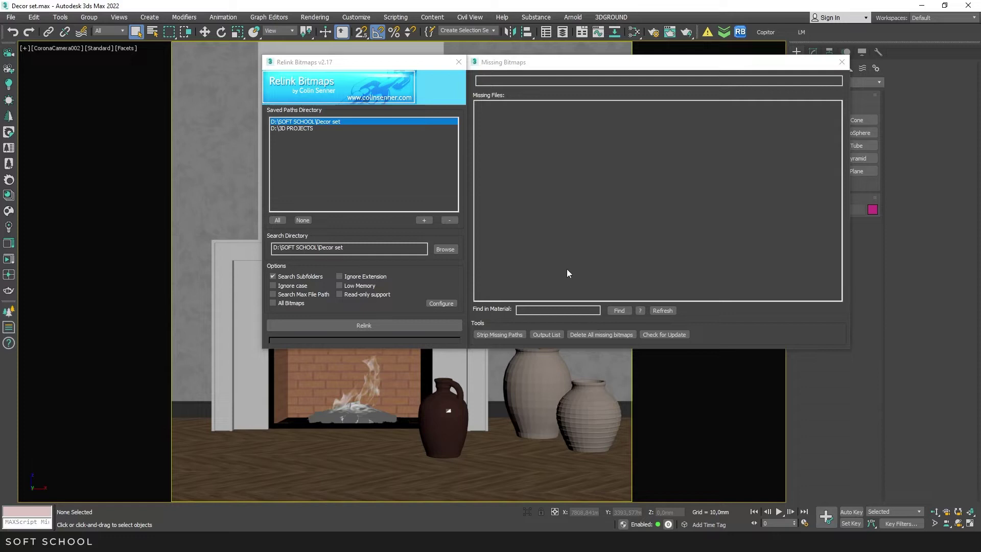
pyautogui.click(277, 220)
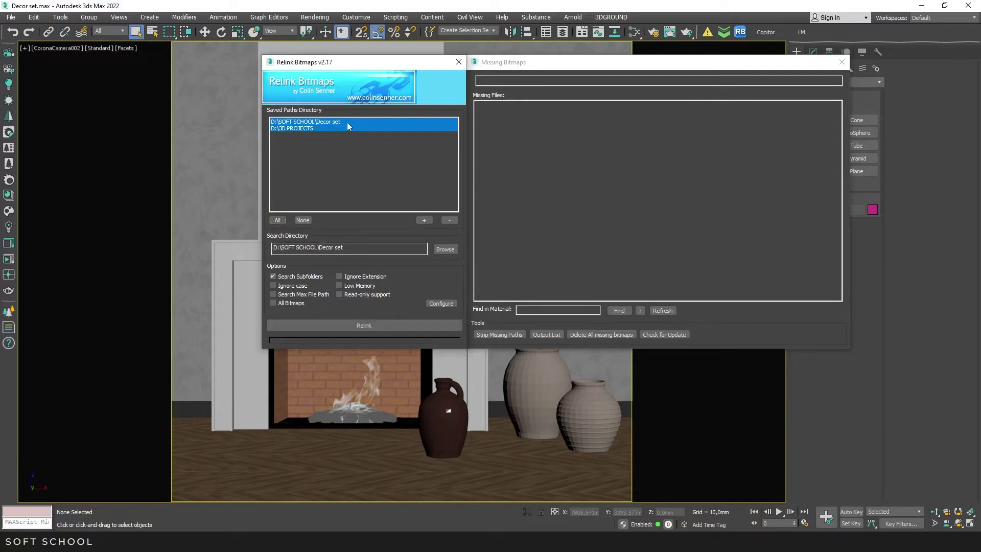
pyautogui.click(303, 220)
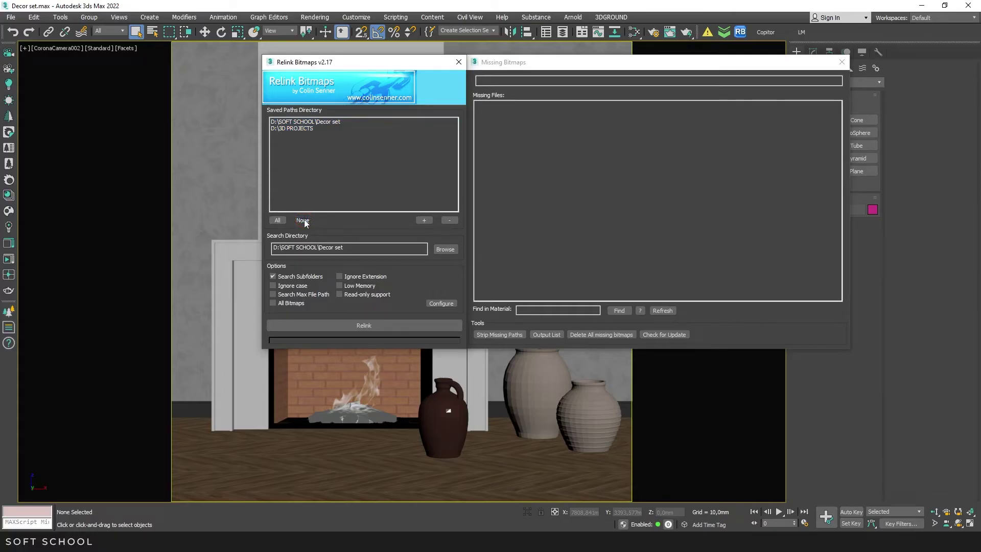
# Rename the Texture folder in Decor set to Texture_.
pyautogui.click(267, 534)
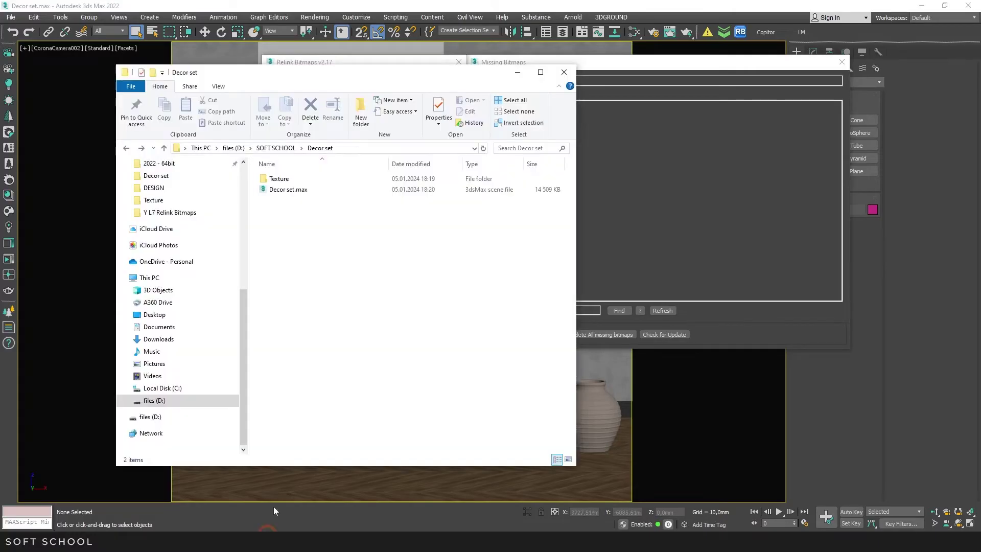
pyautogui.click(289, 180)
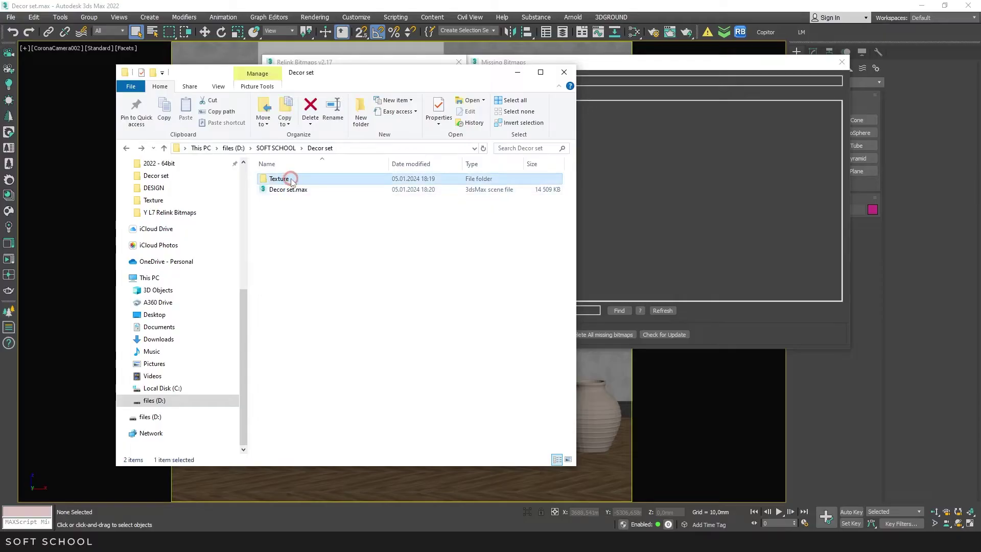
pyautogui.click(291, 180)
pyautogui.click(291, 178)
pyautogui.write('_')
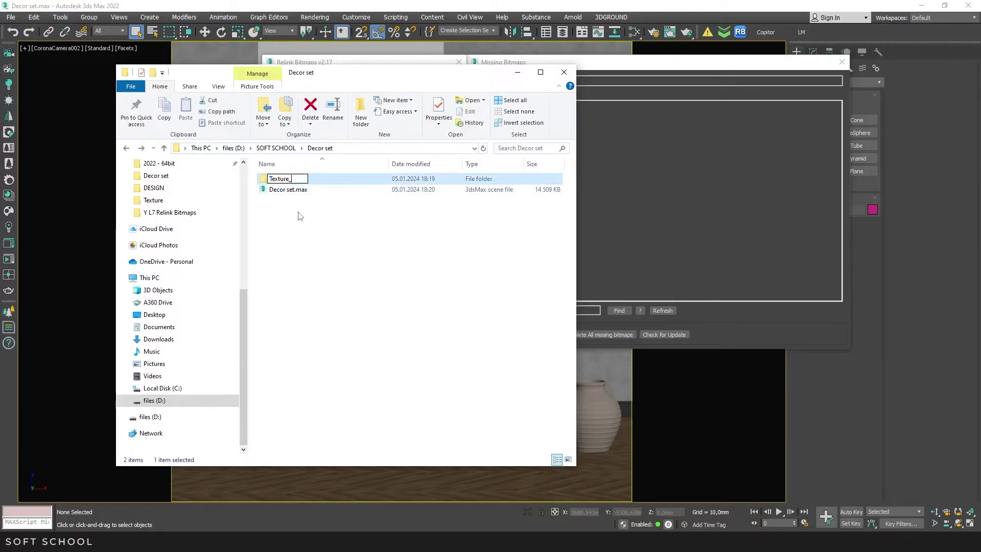
pyautogui.click(300, 216)
pyautogui.click(663, 310)
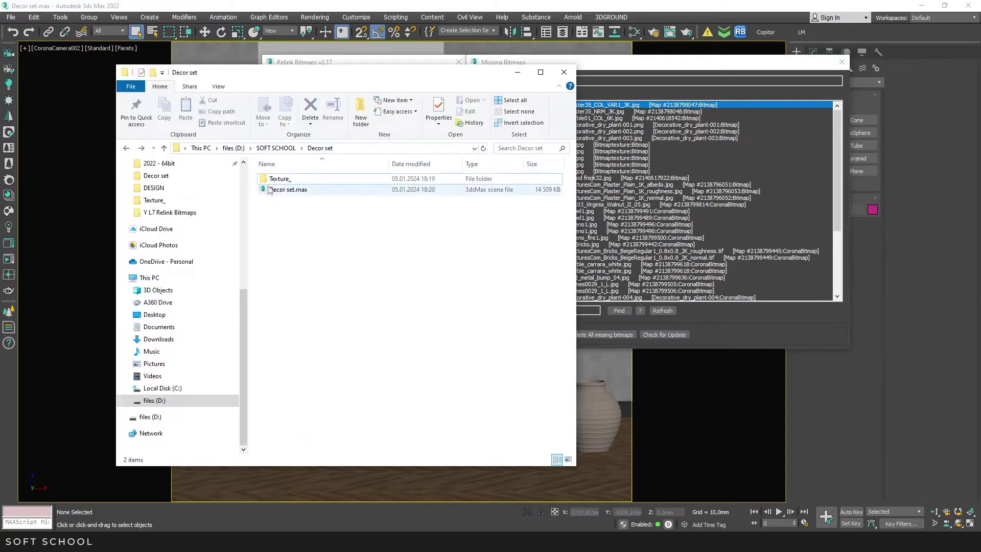
# Copy the Decor texture folder into Decor set, then select the saved Decor set path in Relink Bitmaps.
pyautogui.click(276, 180)
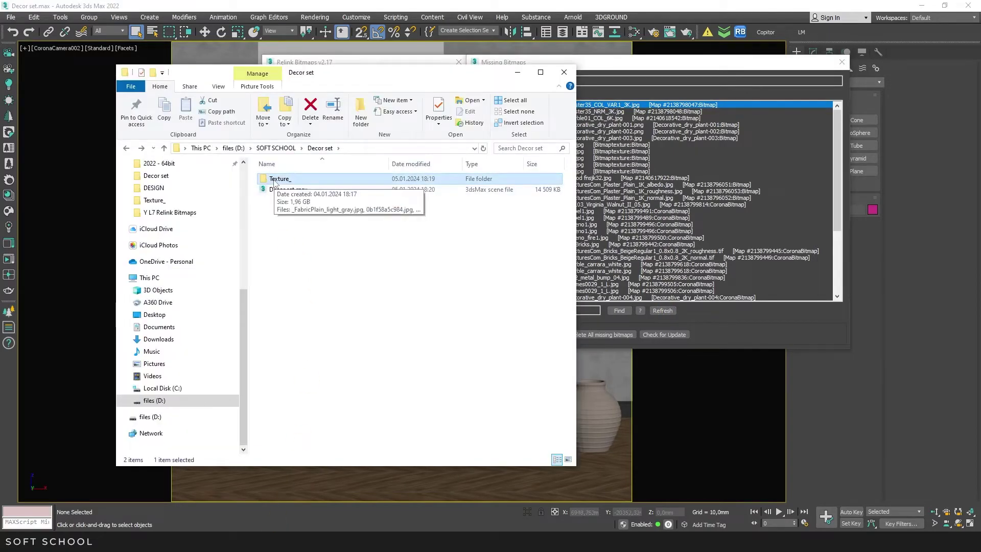
pyautogui.doubleClick(274, 181)
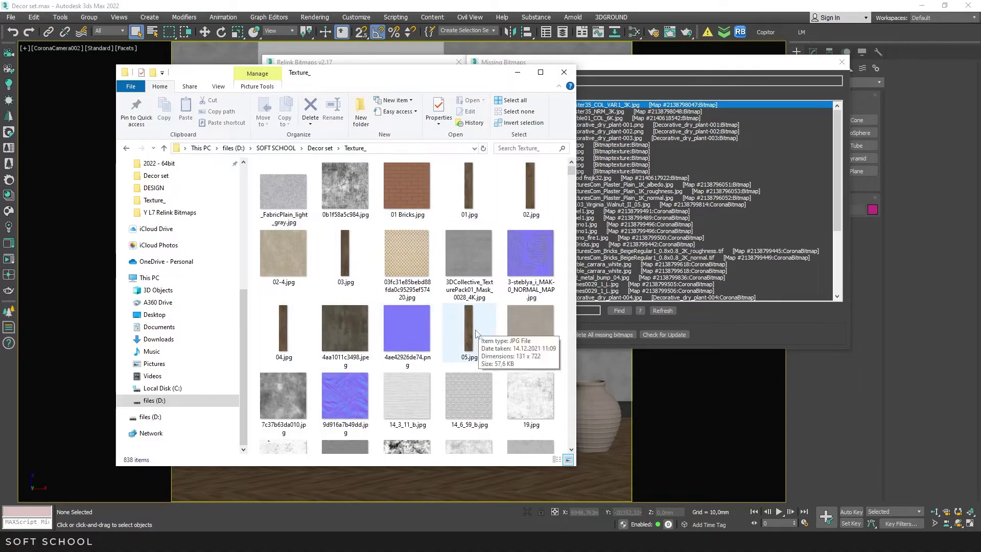
pyautogui.click(317, 148)
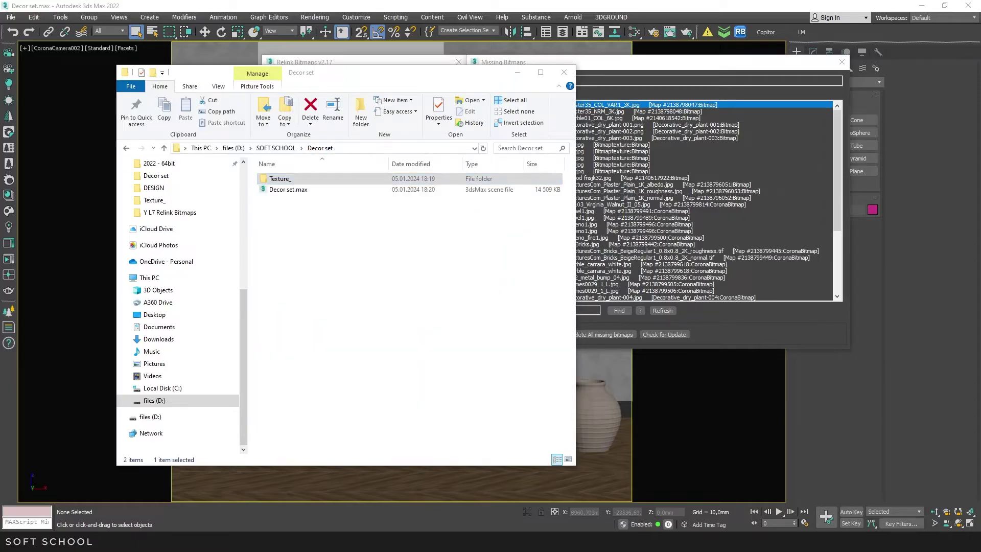
pyautogui.moveTo(189, 223); pyautogui.dragTo(297, 212)
pyautogui.doubleClick(297, 179)
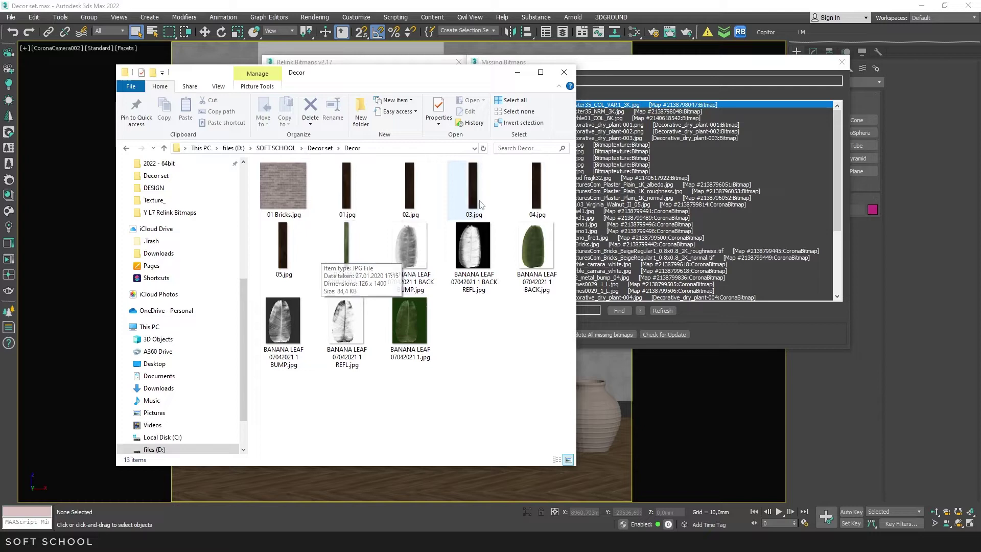
pyautogui.click(633, 62)
pyautogui.click(335, 123)
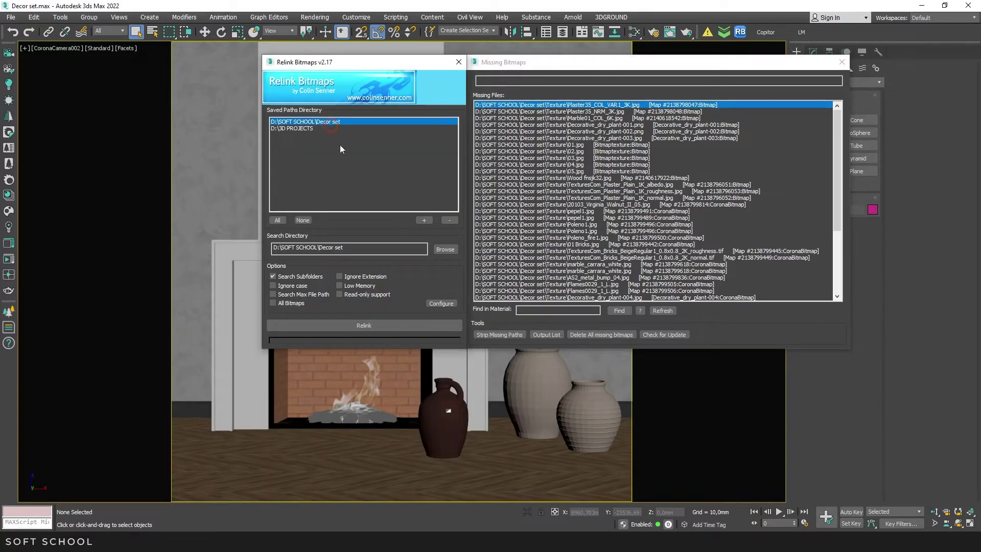
# Relink from Decor set, then delete both saved search paths.
pyautogui.click(386, 321)
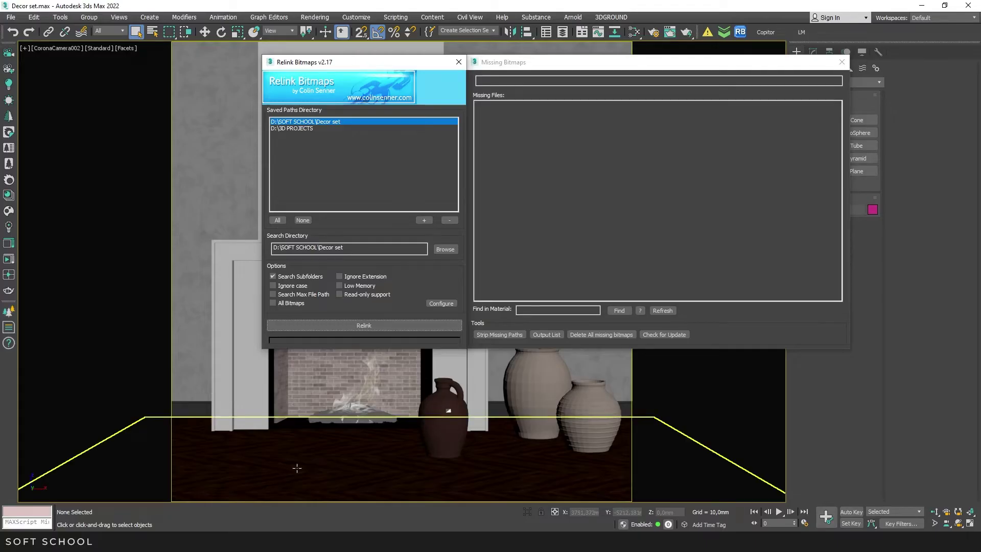
pyautogui.click(277, 220)
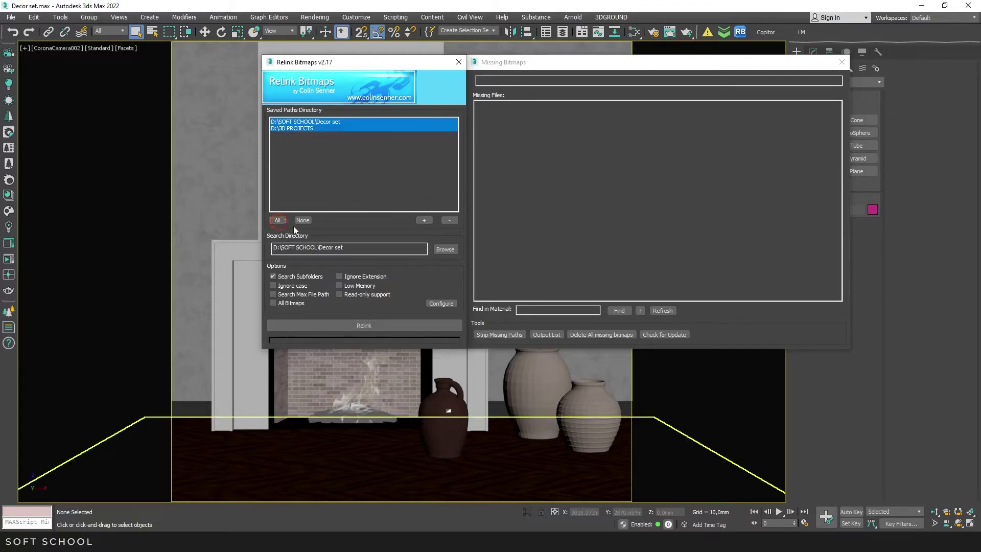
pyautogui.click(449, 220)
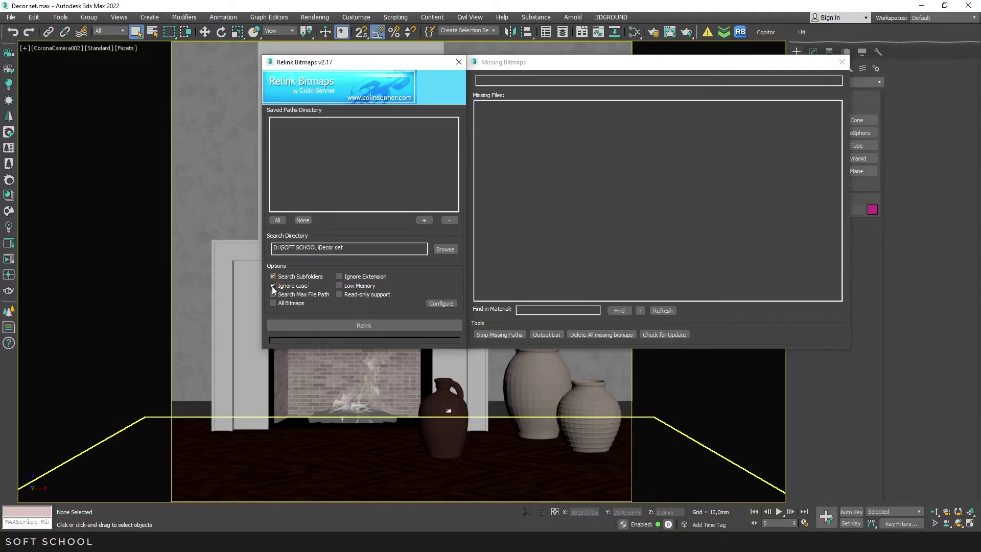
# Enable Search Max File Path and All Bitmaps to list every scene bitmap.
pyautogui.click(273, 294)
pyautogui.click(273, 304)
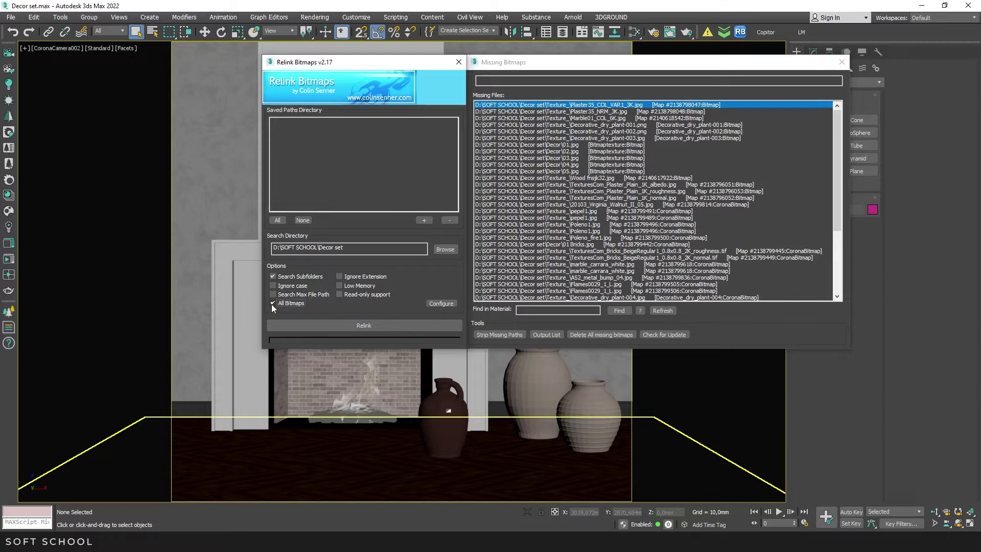
# Set the search directory to Decor set\Texture_ and relink the bitmaps.
pyautogui.click(442, 249)
pyautogui.click(436, 152)
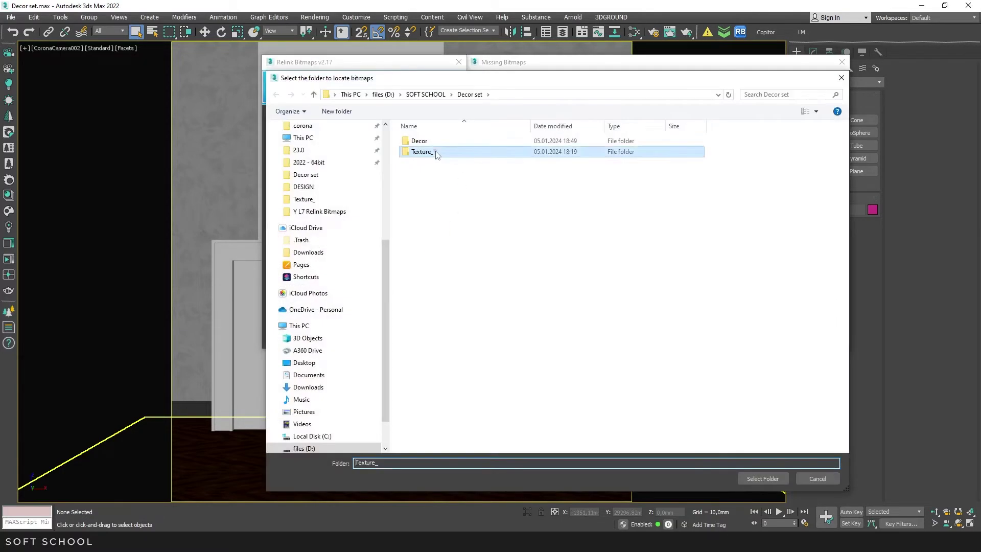
pyautogui.doubleClick(436, 152)
pyautogui.click(769, 477)
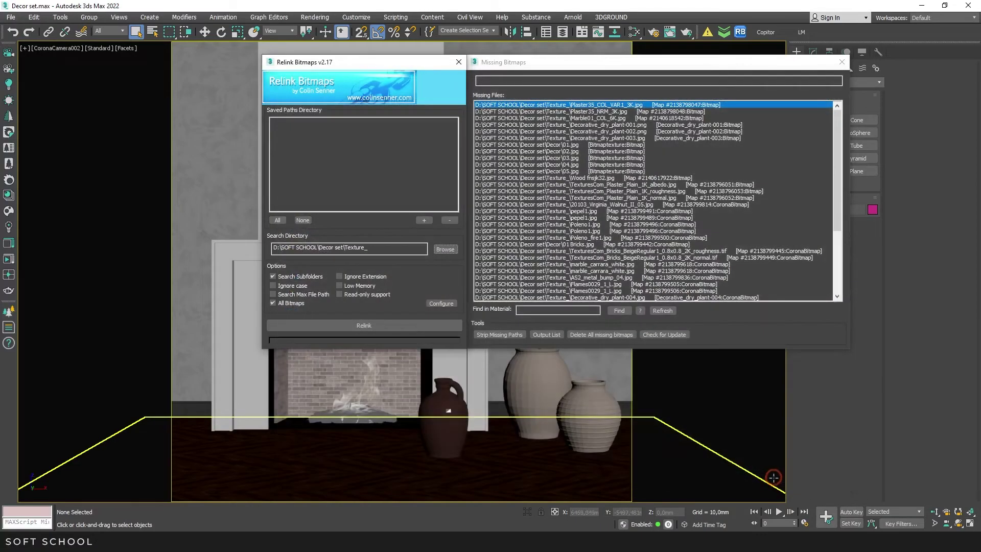
pyautogui.click(368, 322)
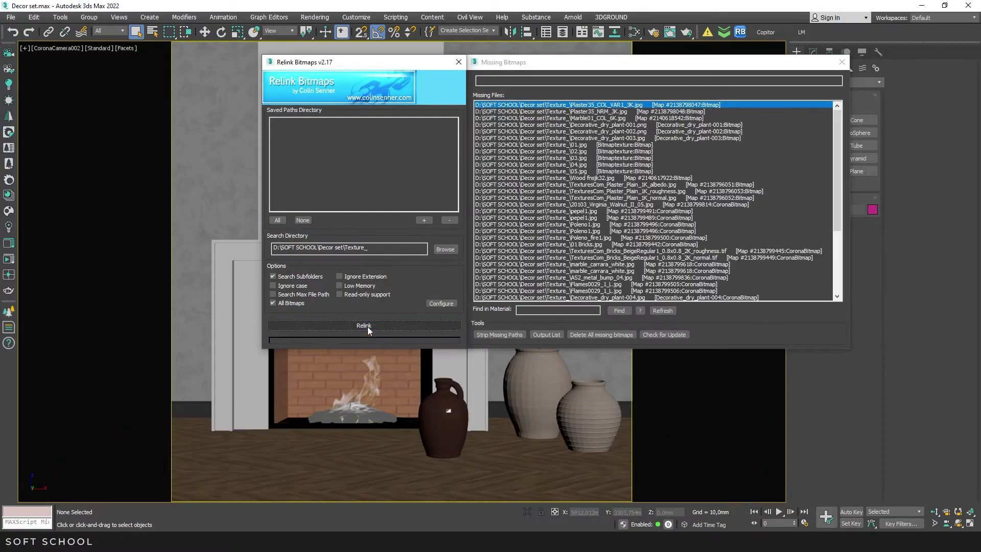
# Untick All Bitmaps and toggle the Low Memory option on and back off.
pyautogui.click(272, 303)
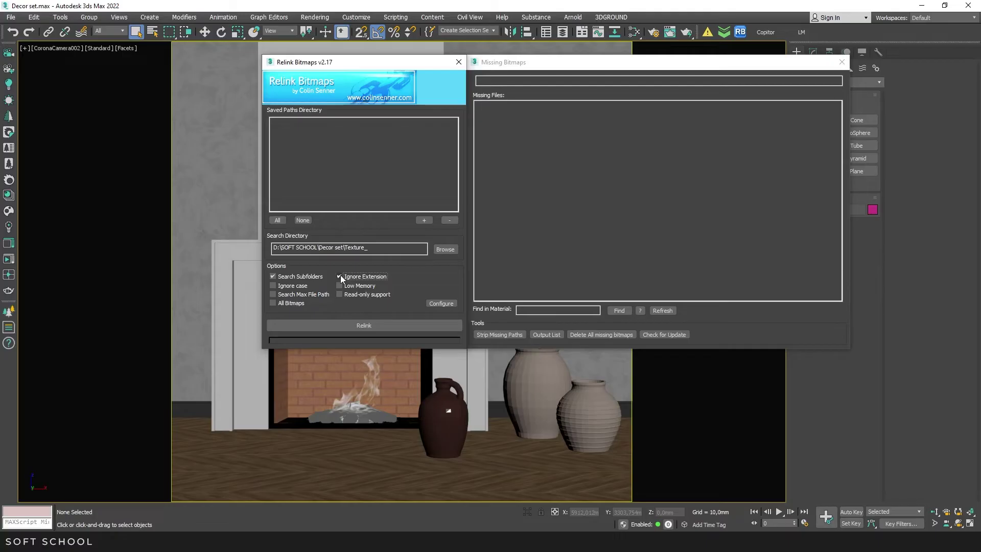
pyautogui.click(339, 285)
pyautogui.click(343, 289)
# Rename the Texture_ folder back to Texture and refresh the Missing Bitmaps list.
pyautogui.click(286, 522)
pyautogui.click(323, 154)
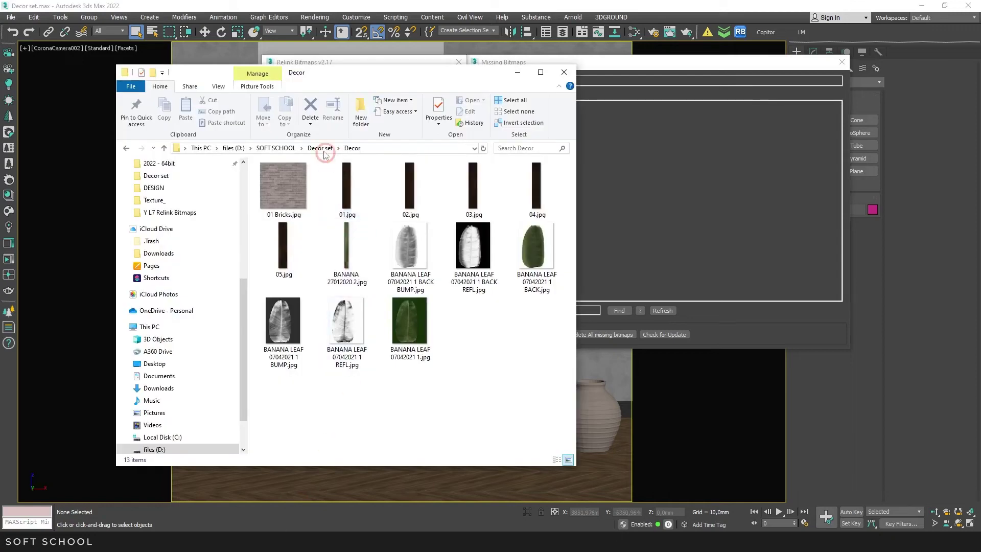
pyautogui.click(280, 190)
pyautogui.click(281, 190)
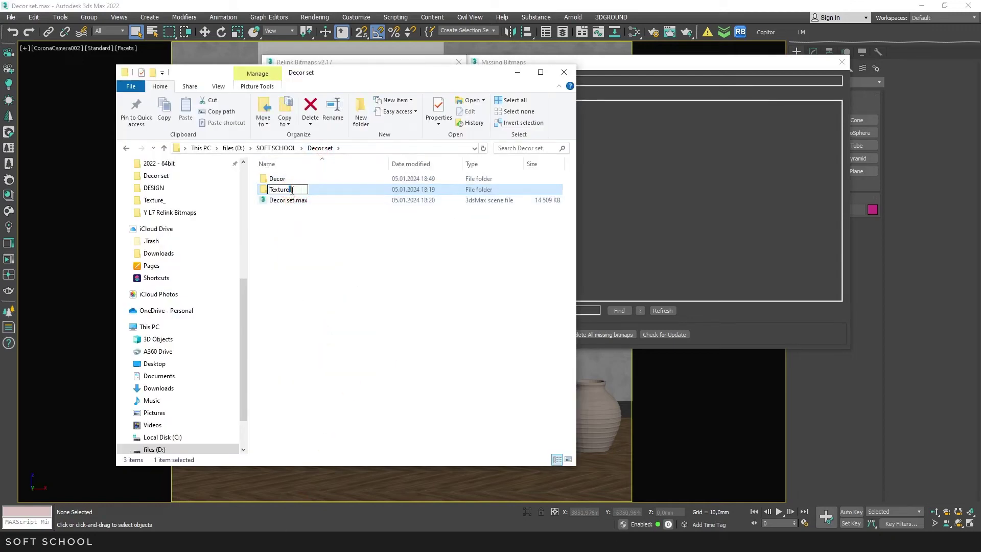
pyautogui.press('BackSpace')
pyautogui.press('Return')
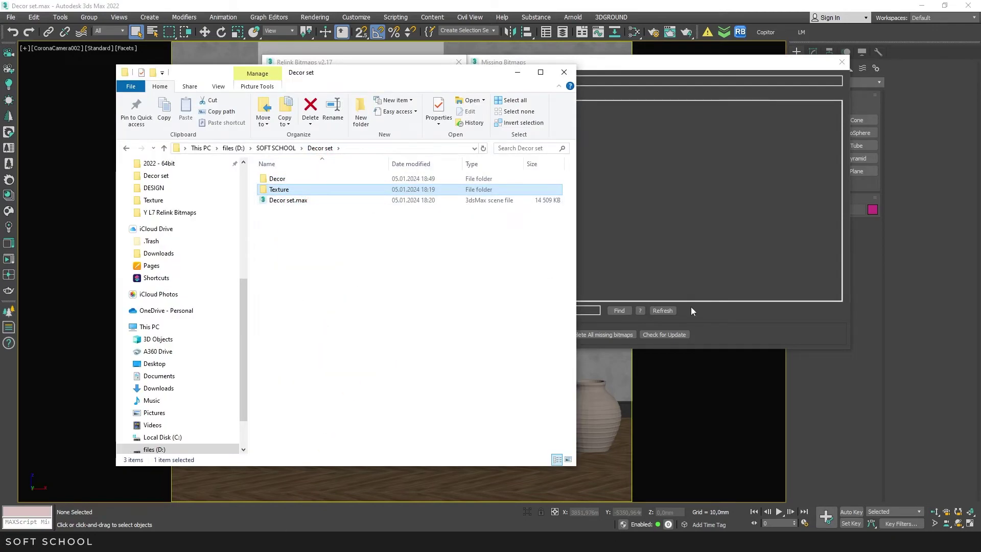
pyautogui.click(660, 312)
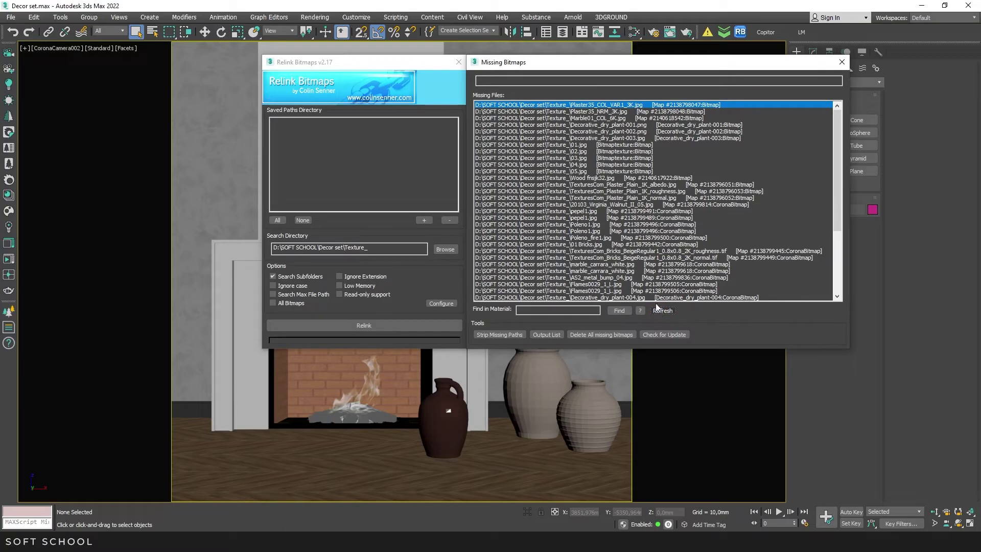
# Find the materials using 01.jpg, review them in the Slate Material Editor, then minimize it.
pyautogui.click(567, 145)
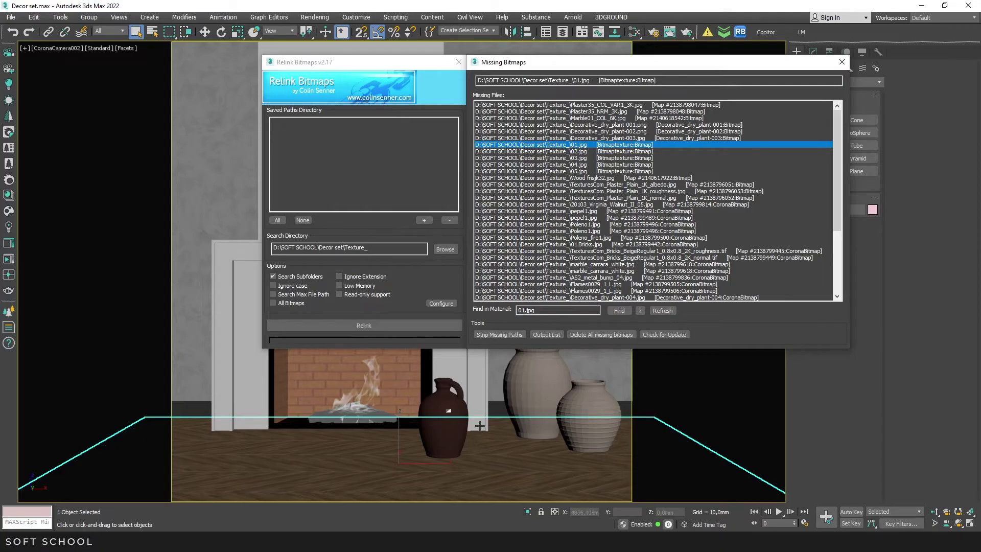
pyautogui.moveTo(385, 67); pyautogui.dragTo(500, 35)
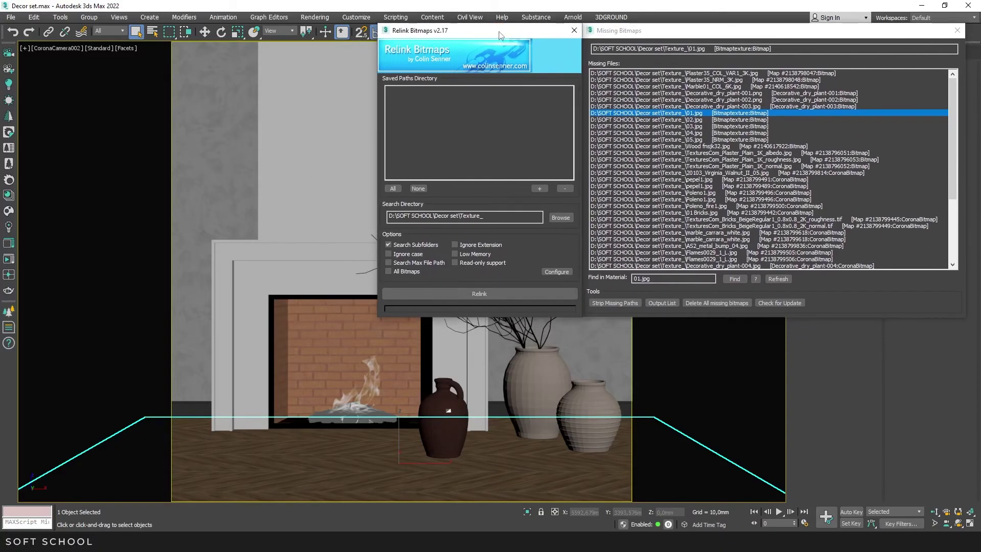
pyautogui.click(740, 280)
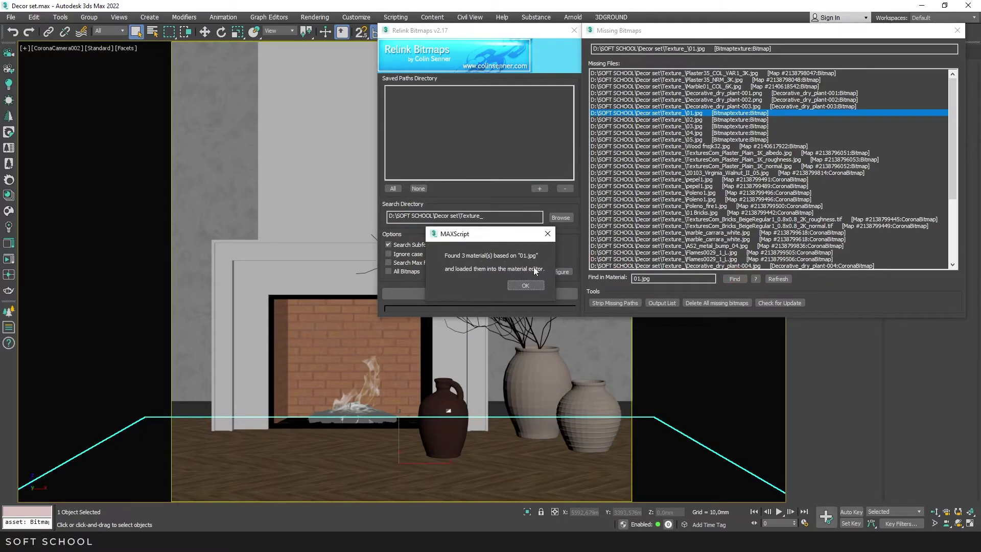
pyautogui.click(525, 285)
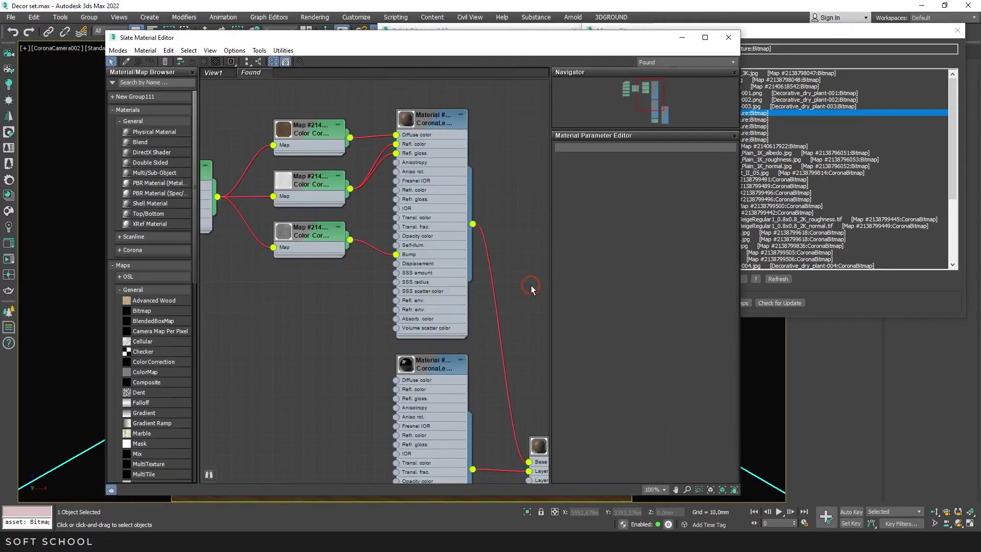
pyautogui.scroll(-5, 441, 256)
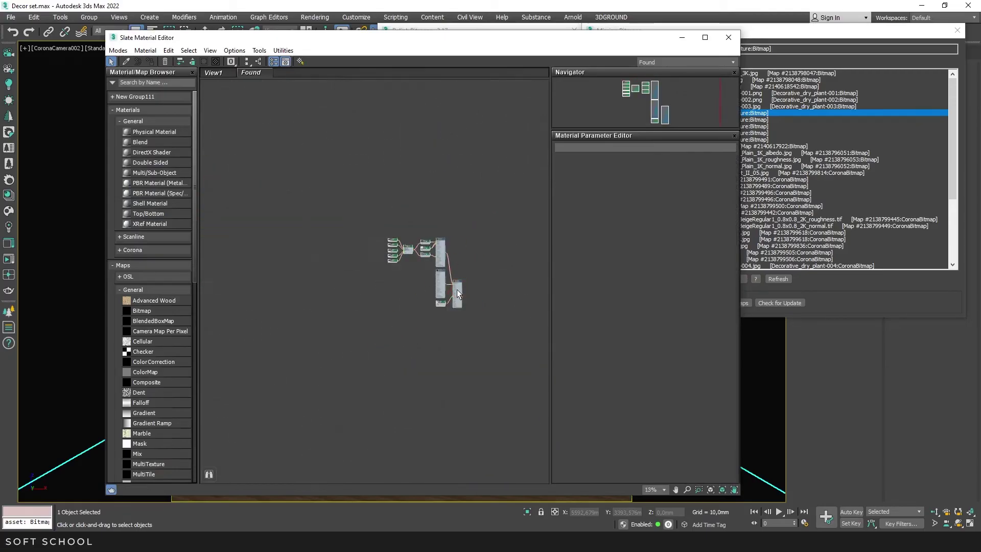
pyautogui.moveTo(457, 290); pyautogui.dragTo(336, 273, button='middle')
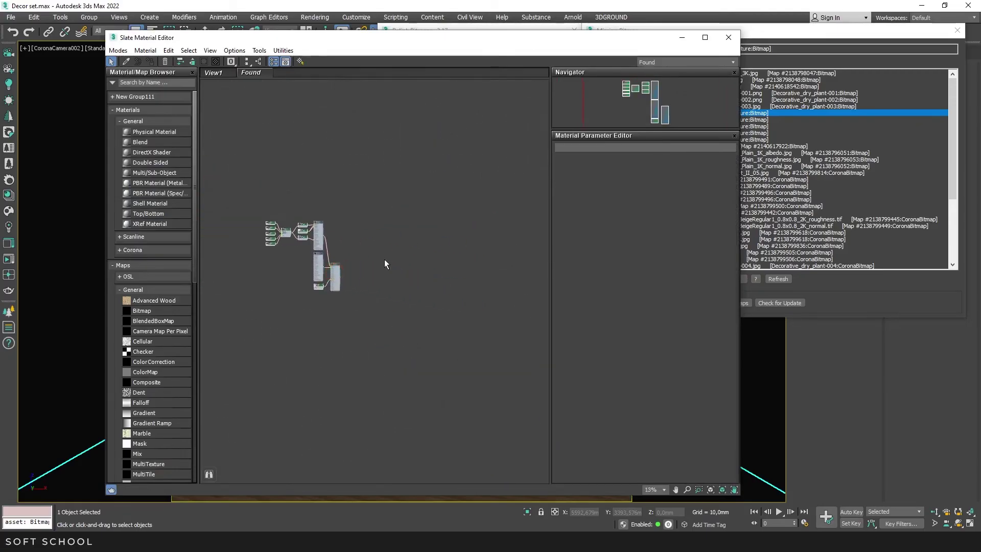
pyautogui.click(683, 40)
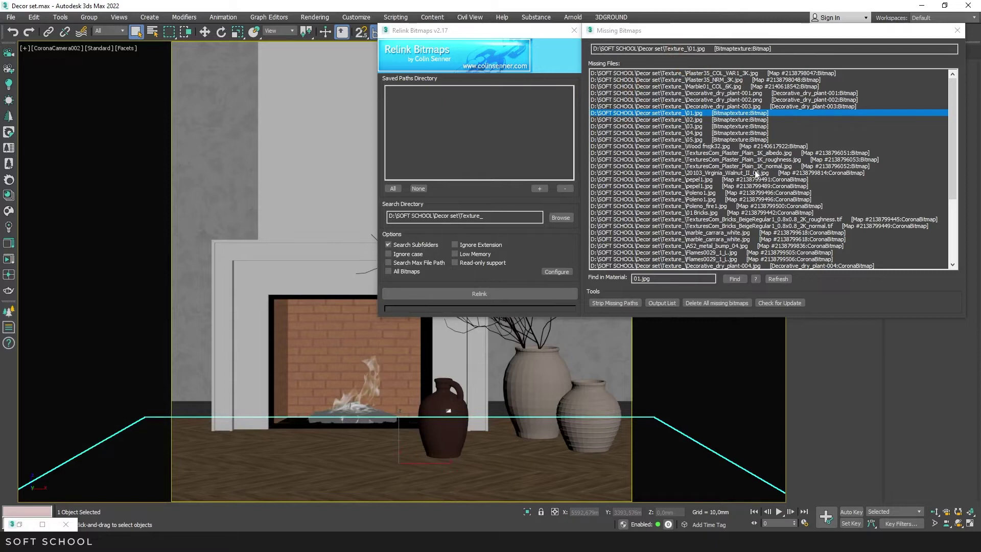
# Pick the missing Decorative_dry_plant-001.png texture and enter Plaster as the material search term.
pyautogui.click(713, 93)
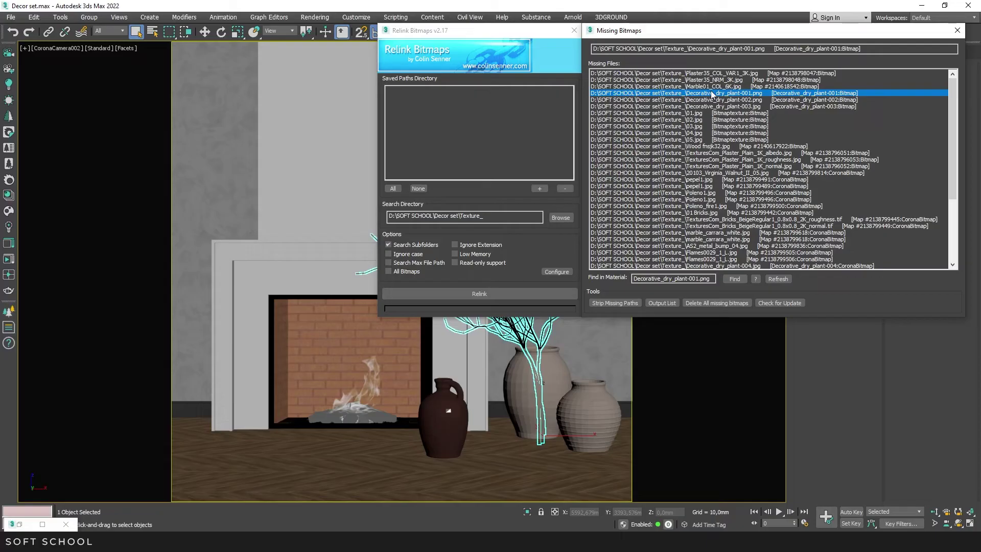
pyautogui.doubleClick(714, 94)
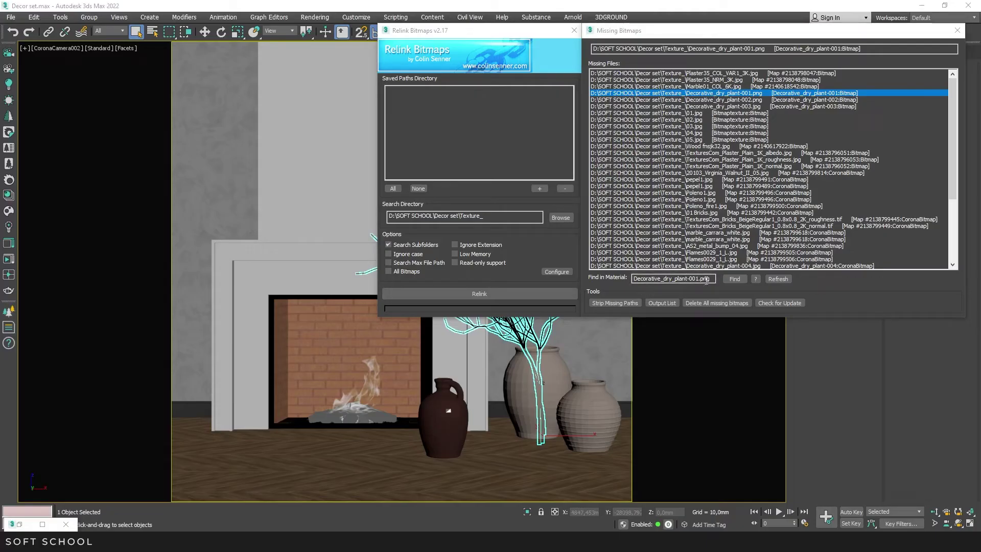
pyautogui.moveTo(714, 278); pyautogui.dragTo(642, 280)
pyautogui.write('Pla')
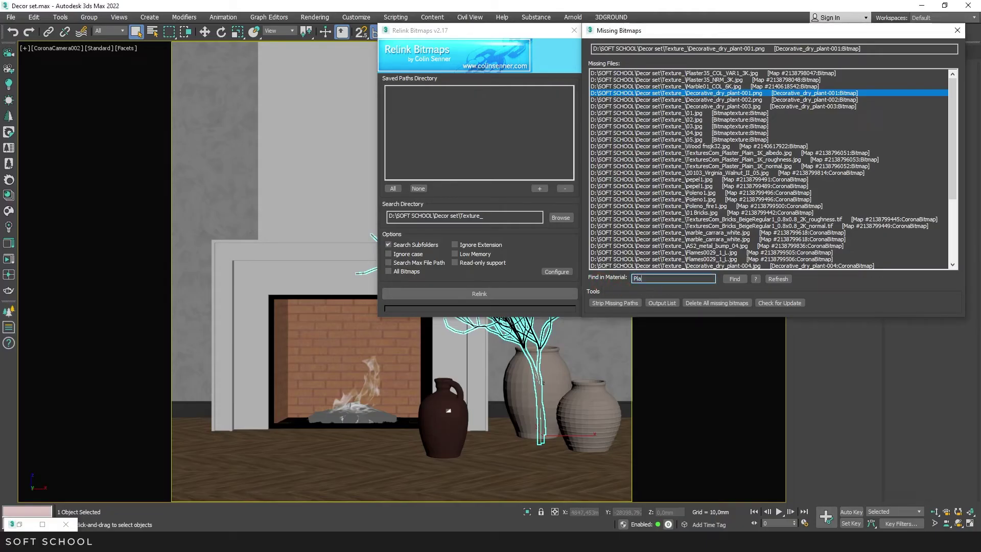
pyautogui.write('ster')
# Find the 15 Plaster materials and minimize the Slate Material Editor.
pyautogui.click(734, 279)
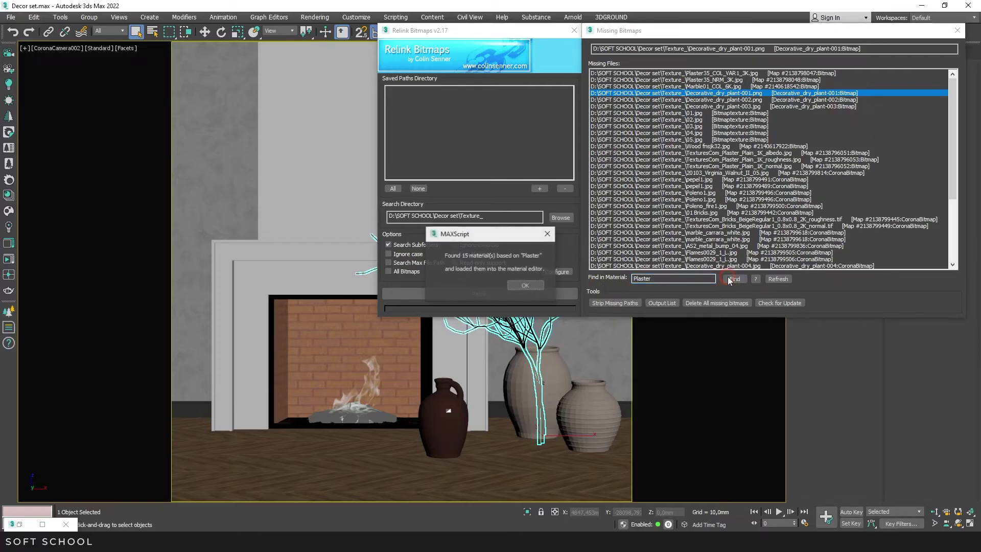
pyautogui.click(540, 282)
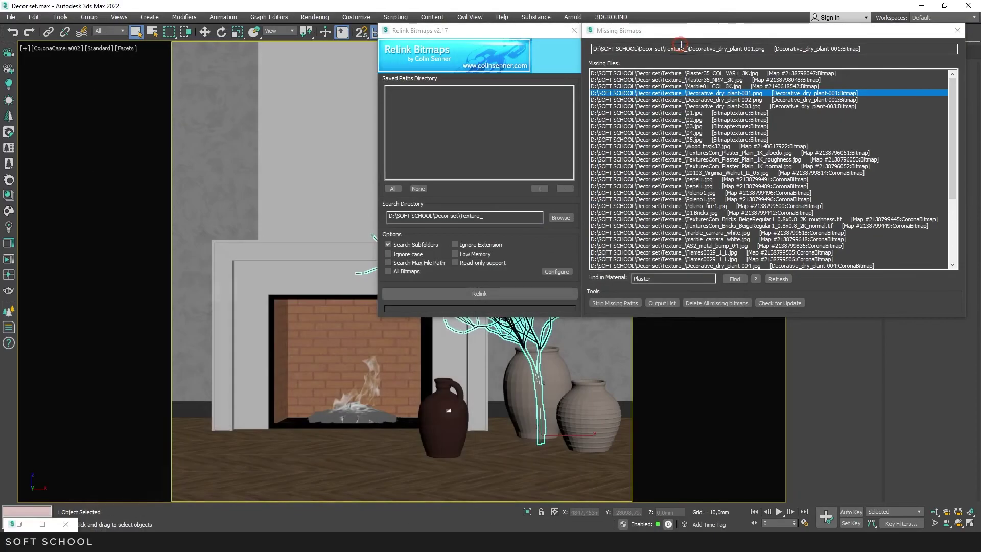
pyautogui.click(682, 37)
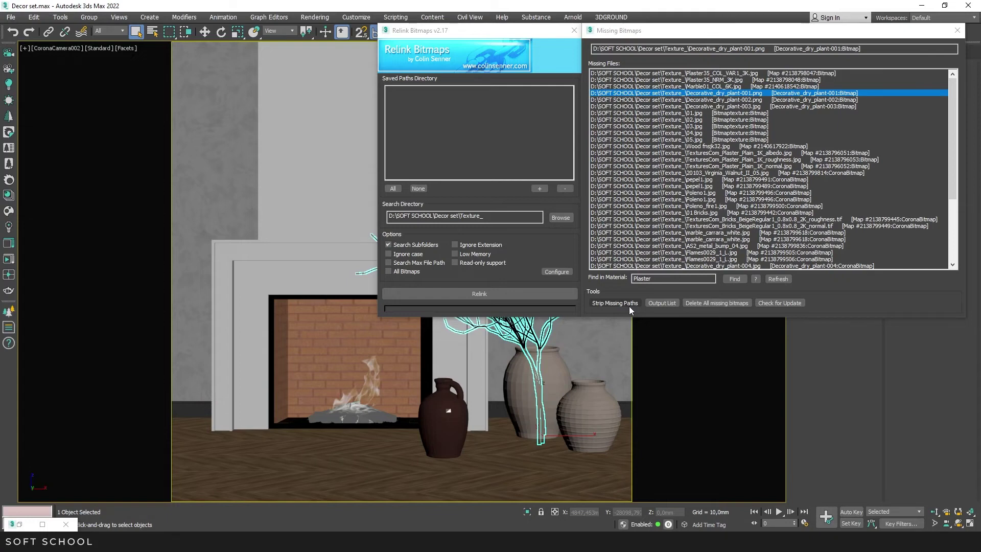
pyautogui.click(662, 303)
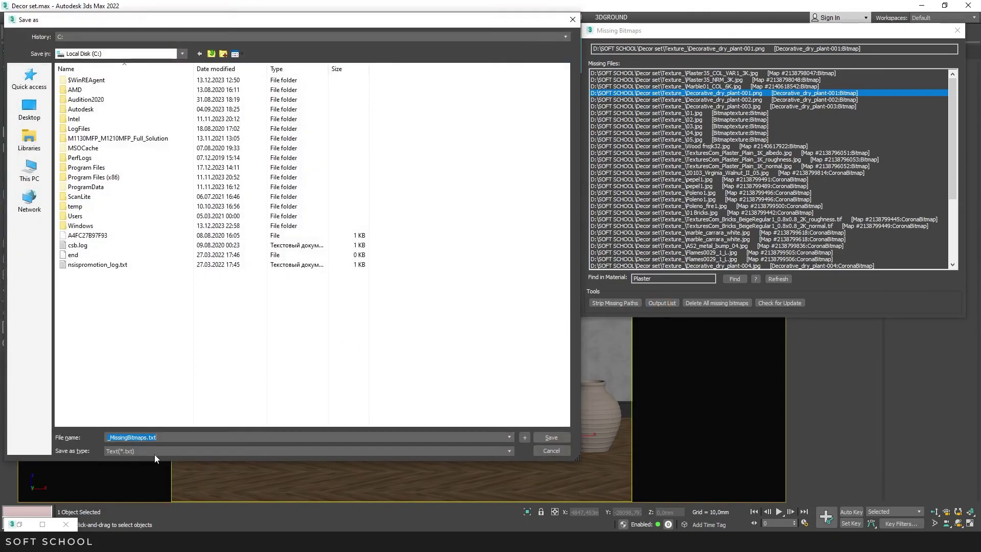
pyautogui.click(553, 449)
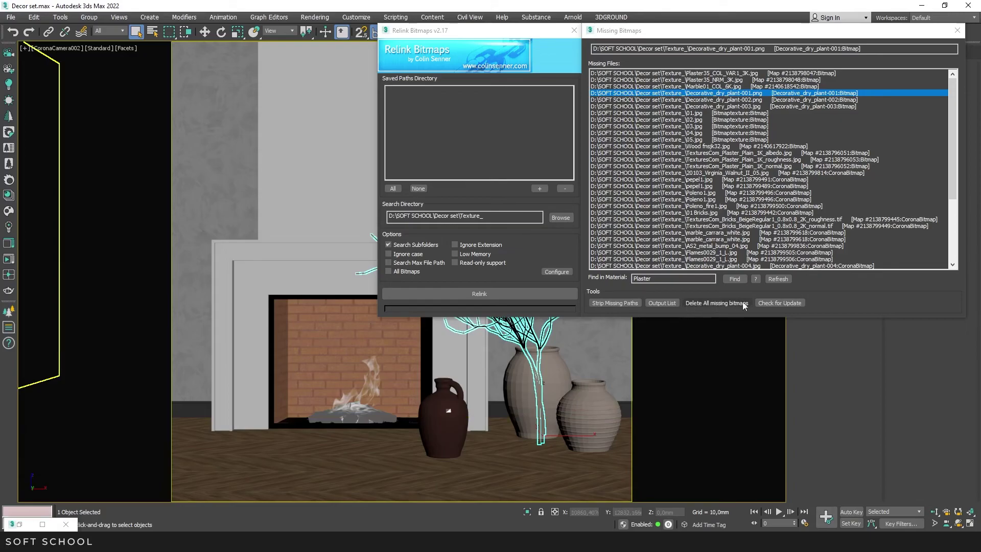
pyautogui.click(792, 304)
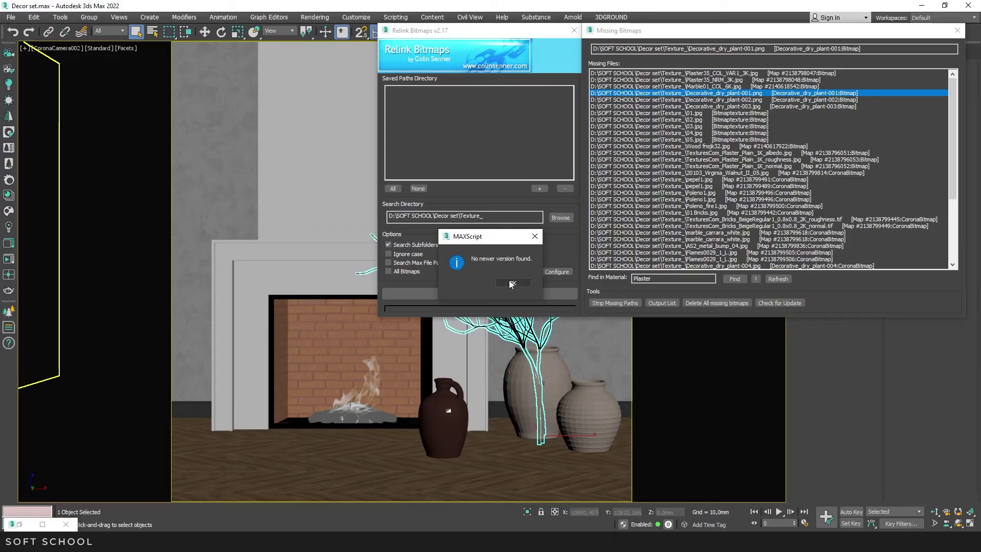
pyautogui.click(509, 280)
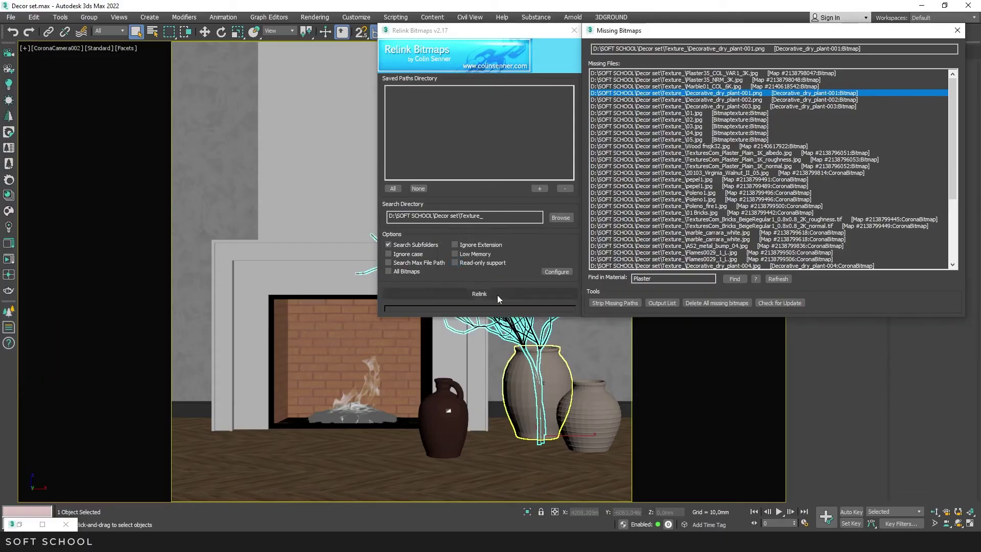
# Open the Decor set > Texture folder in Explorer and select 01 Bricks.jpg.
pyautogui.click(328, 423)
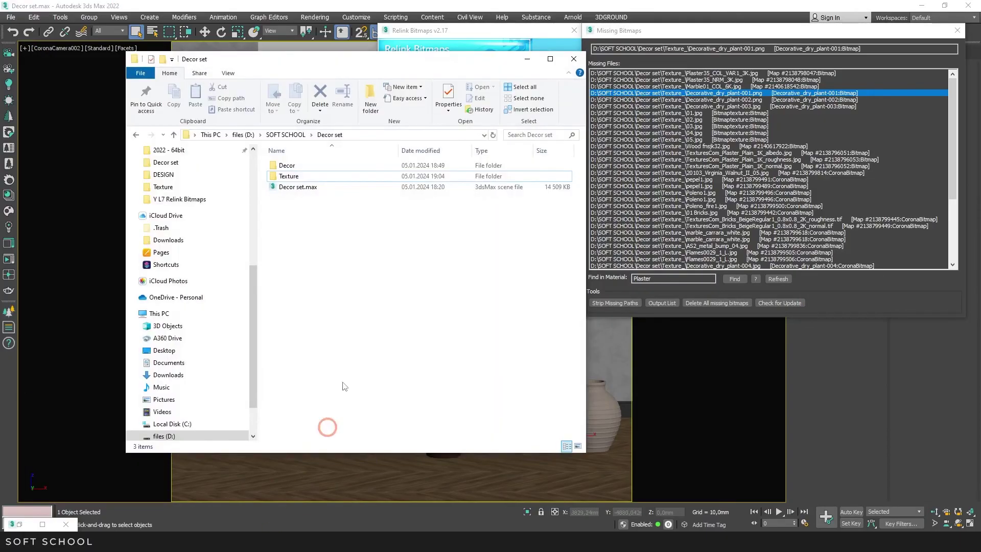
pyautogui.click(288, 176)
pyautogui.doubleClick(289, 176)
pyautogui.click(415, 201)
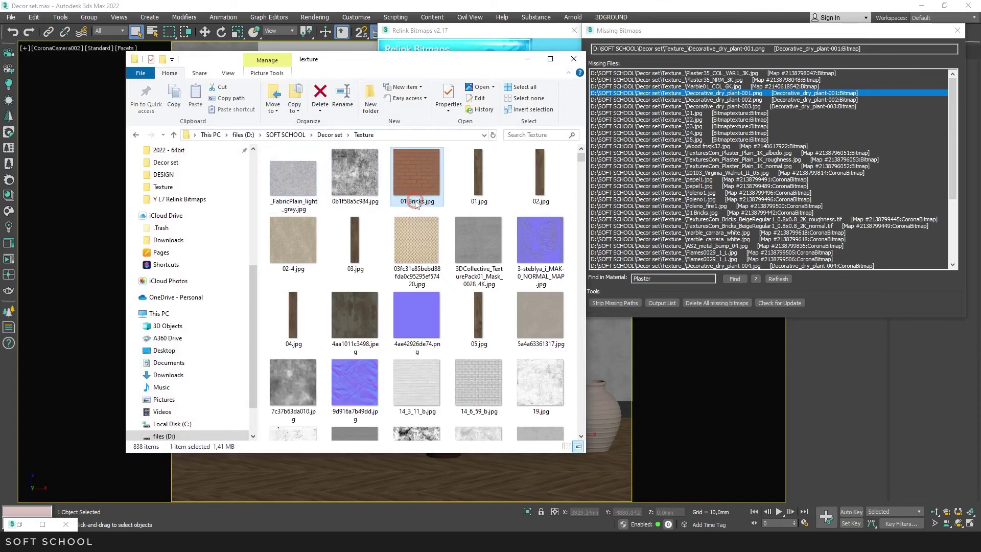
# Rename the image to 01 Red Bricks.jpg, then browse for a bitmap folder in Relink Bitmaps.
pyautogui.click(415, 202)
pyautogui.write('01 Red Bricks')
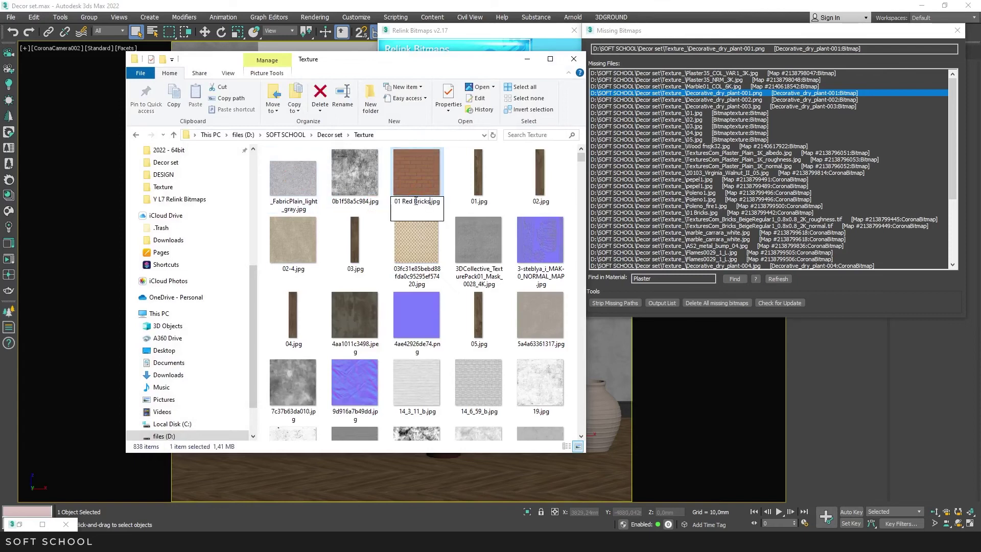
pyautogui.click(415, 228)
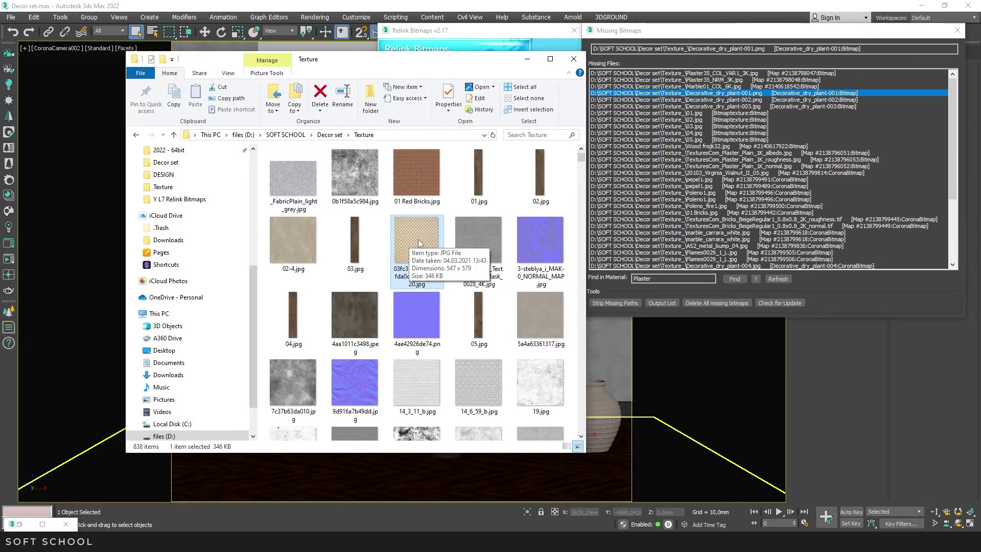
pyautogui.click(495, 38)
pyautogui.click(562, 218)
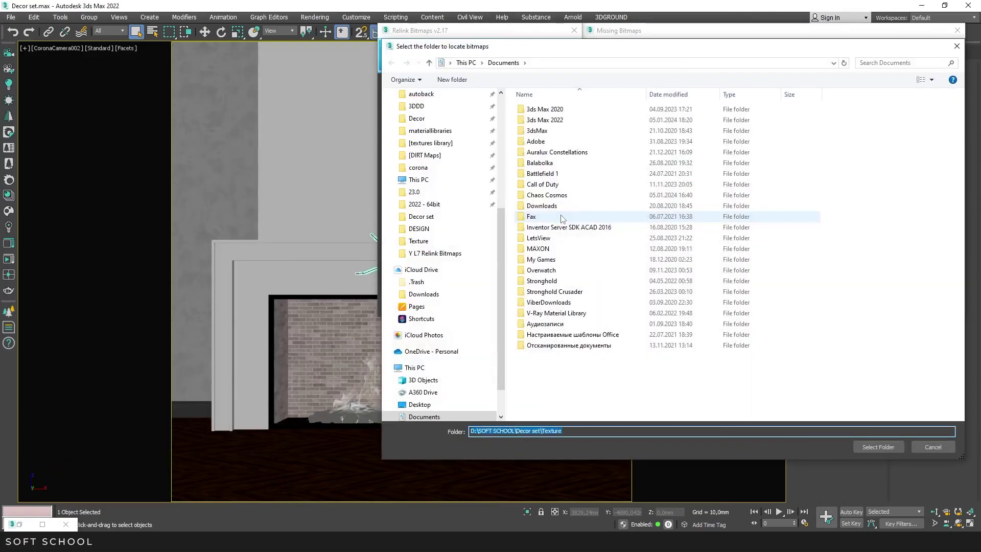
# Relink missing bitmaps from D:\SOFT SCHOOL\Decor set\Texture and inspect the remaining 01 Bricks.jpg in Asset Tracking.
pyautogui.press('Return')
pyautogui.click(496, 294)
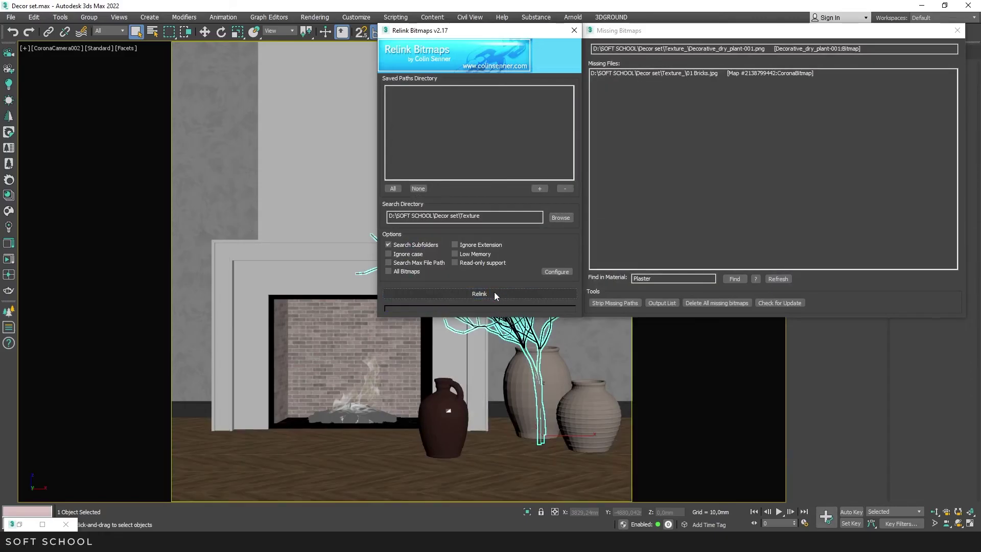
pyautogui.click(495, 293)
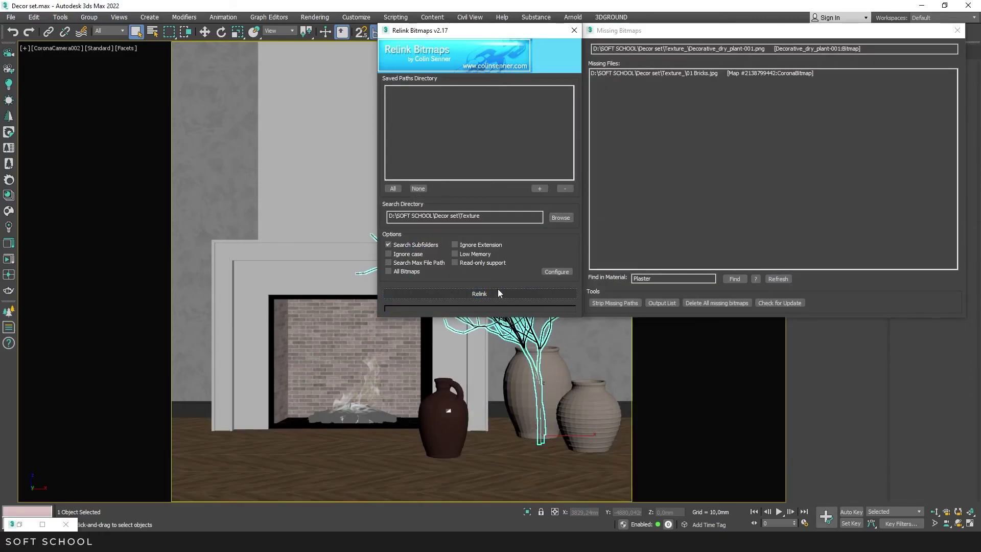
pyautogui.doubleClick(718, 75)
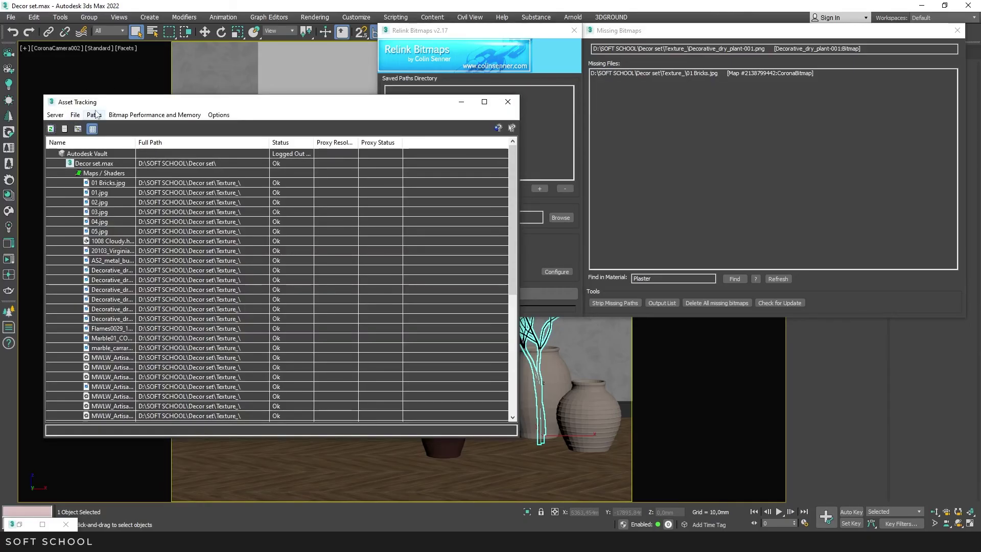
# Repath the 01 Bricks.jpg map to Texture\01 Red Bricks.jpg and close Asset Tracking.
pyautogui.click(51, 128)
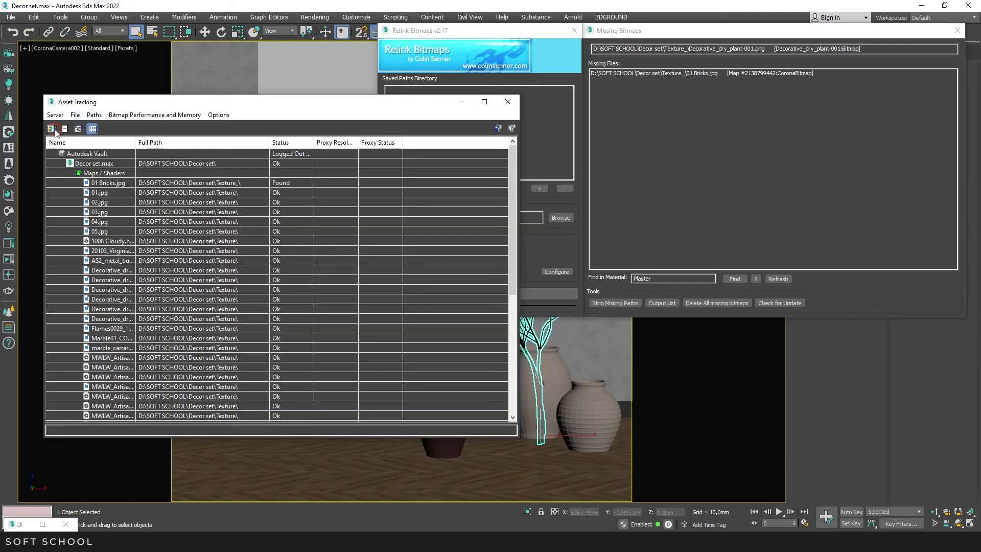
pyautogui.click(193, 183)
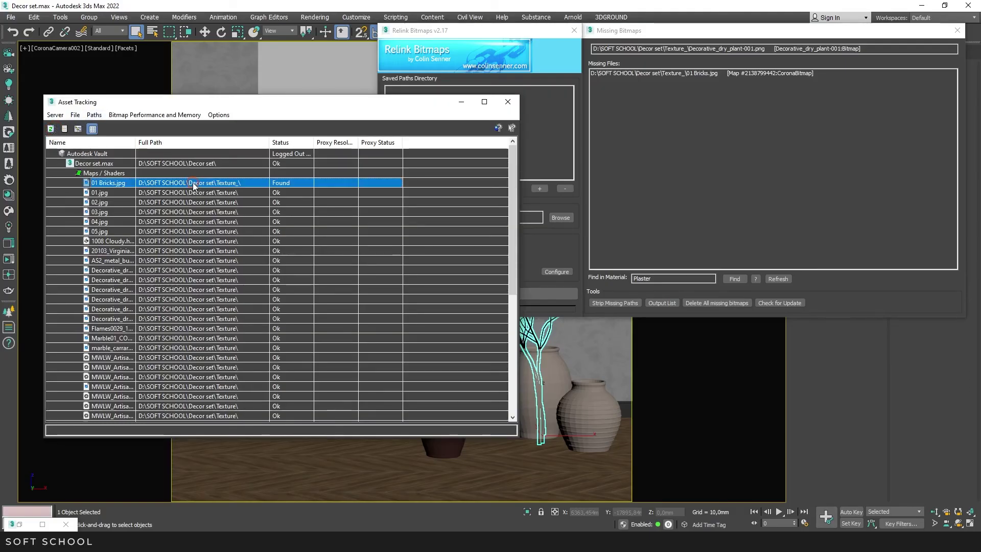
pyautogui.click(74, 115)
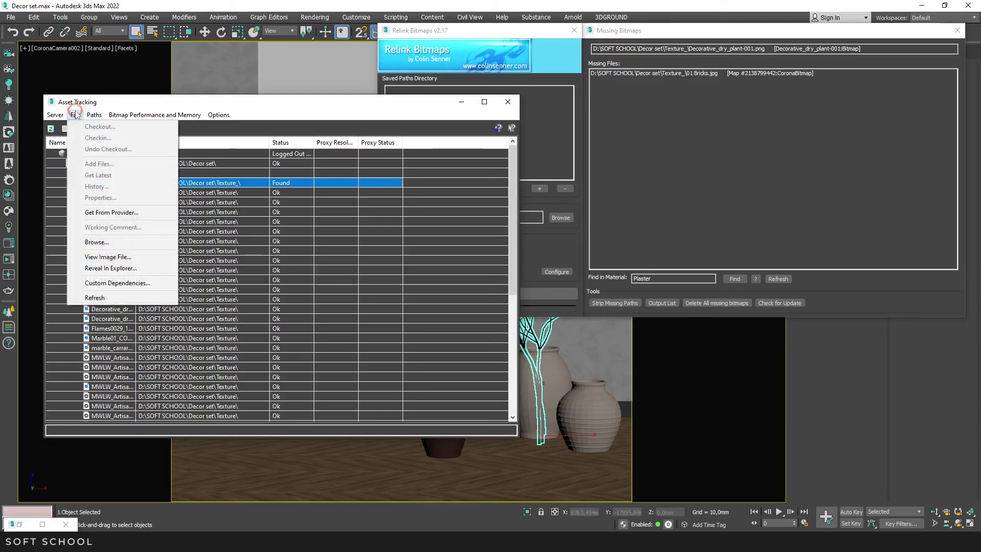
pyautogui.click(96, 242)
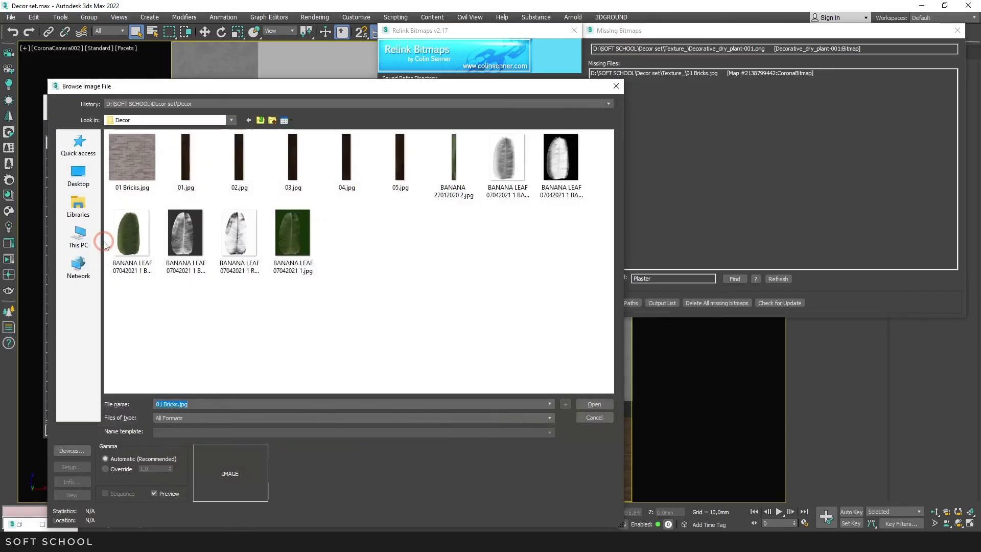
pyautogui.click(257, 123)
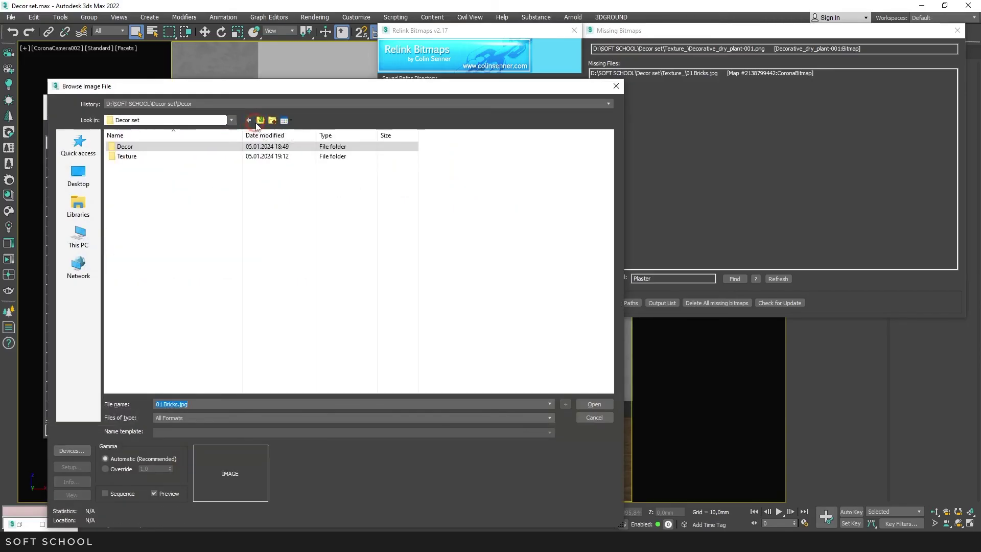
pyautogui.doubleClick(144, 157)
pyautogui.click(236, 167)
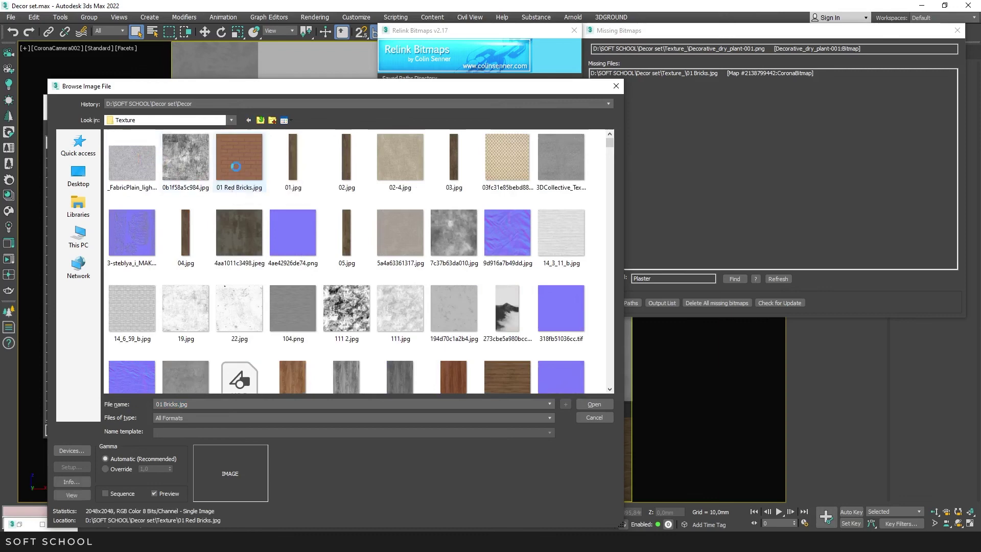
pyautogui.doubleClick(236, 167)
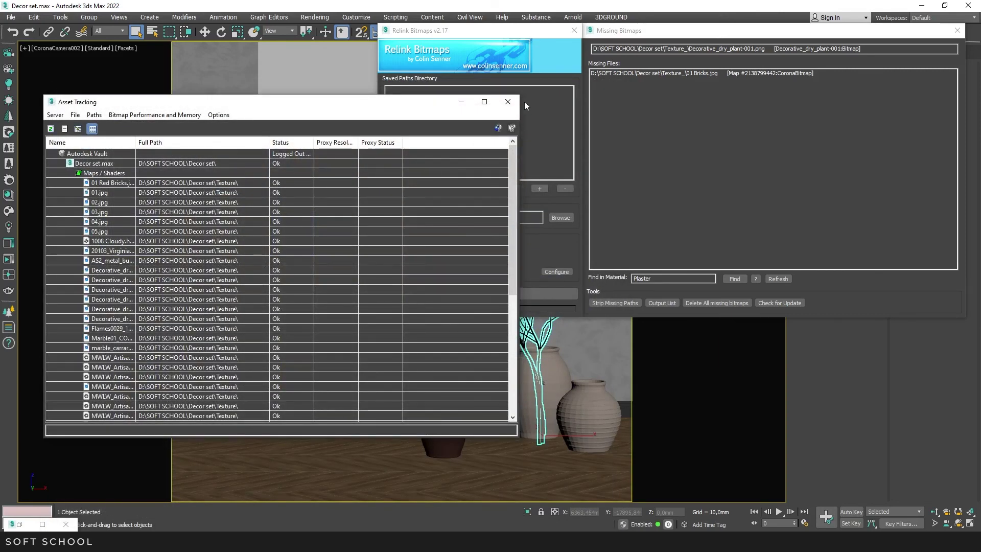
pyautogui.click(508, 101)
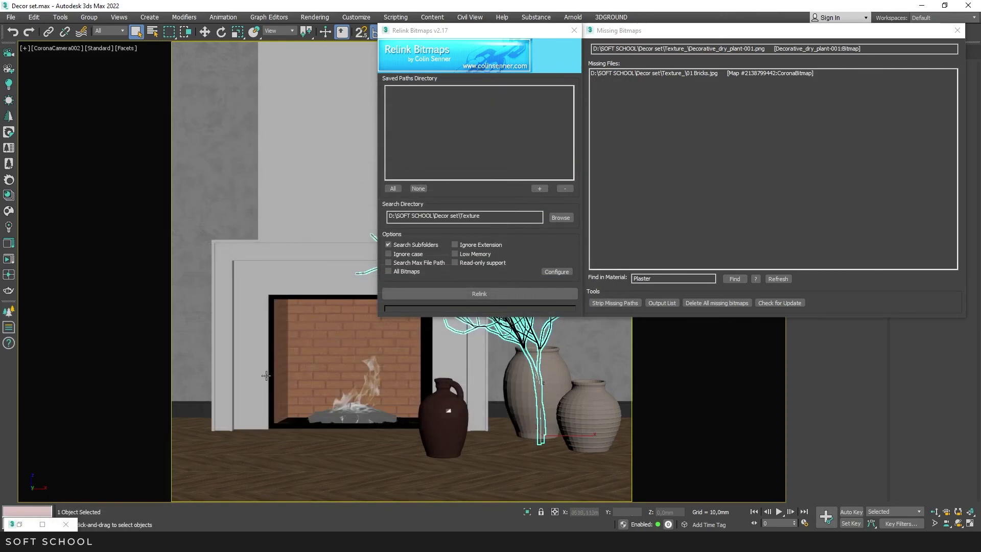
# Refresh the now-empty missing files list, close the relink windows, and deselect the dry plant.
pyautogui.click(792, 278)
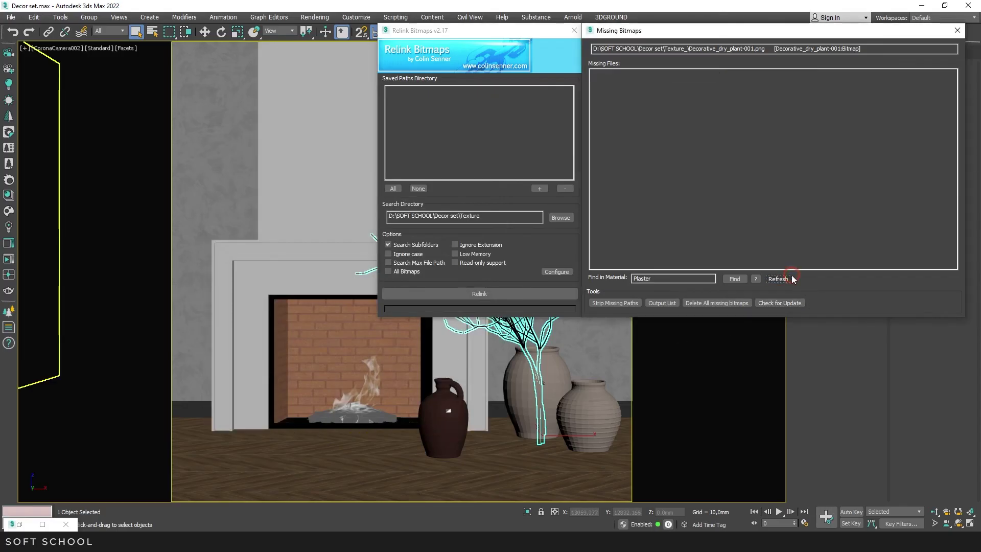
pyautogui.click(574, 30)
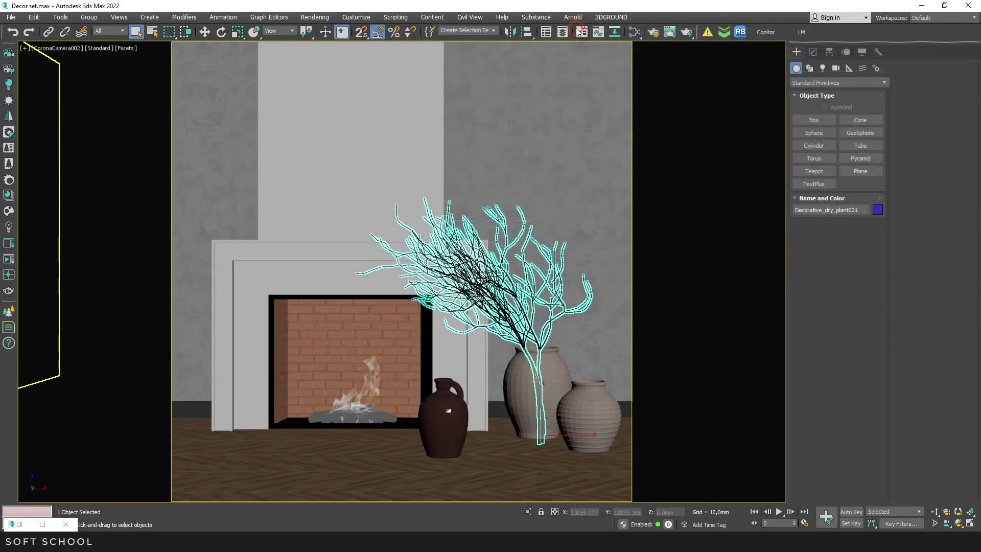
pyautogui.click(554, 167)
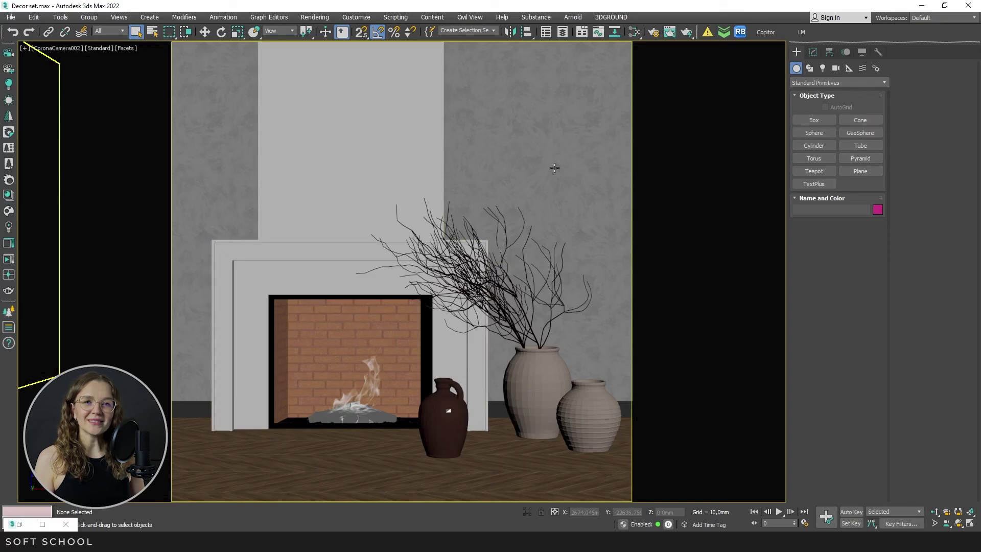